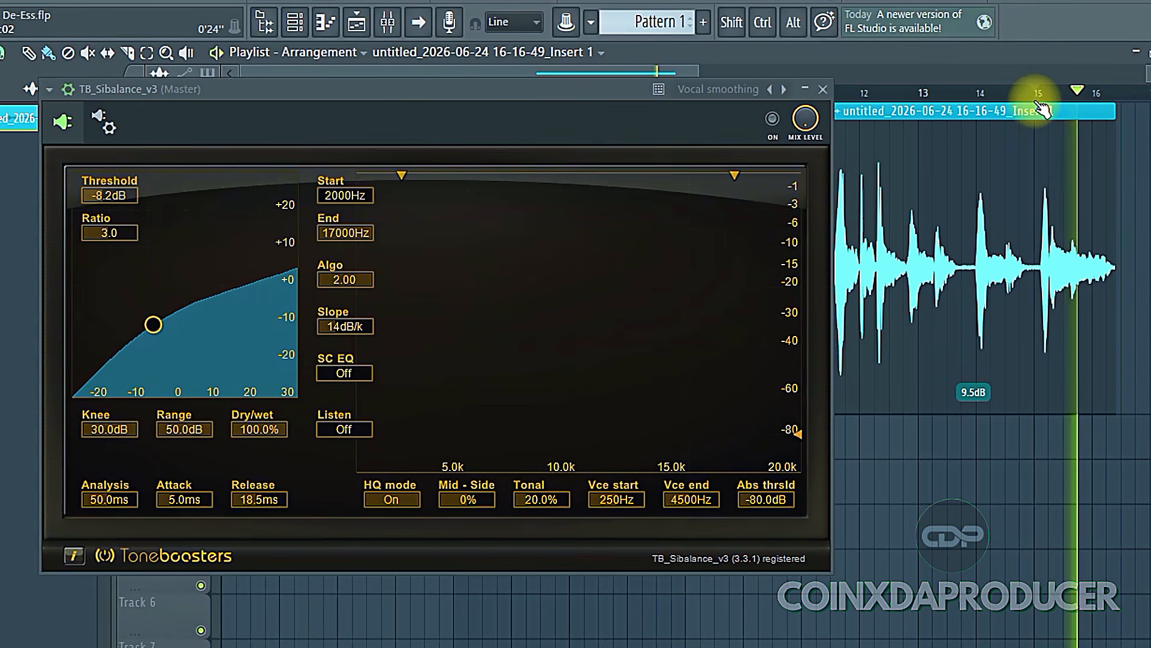
Play the vocal clip from bar 15 with TB_Sibalance bypassed and enabled to compare the sibilance.
left_click(1039, 107)
key("space")
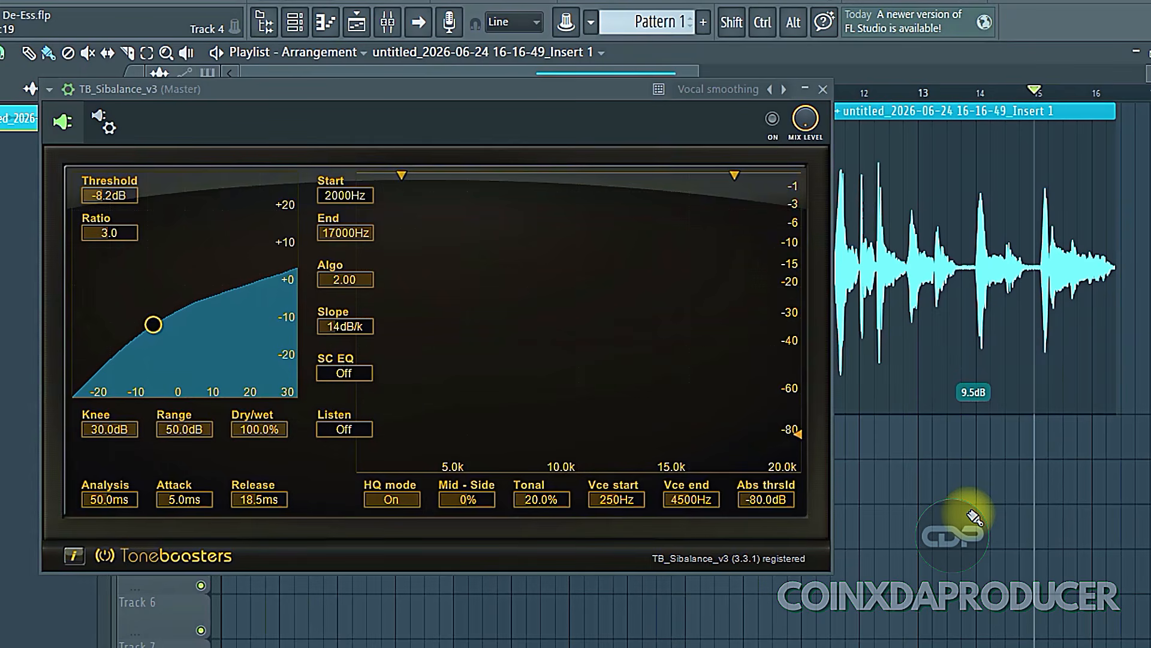
key("space")
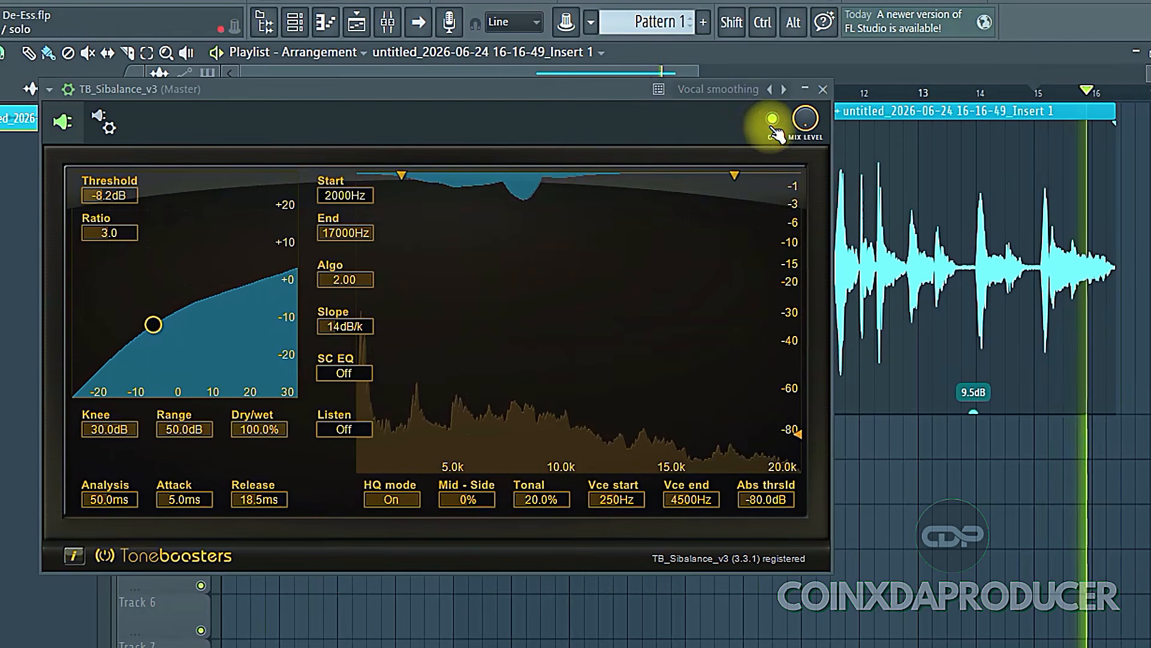
left_click(772, 119)
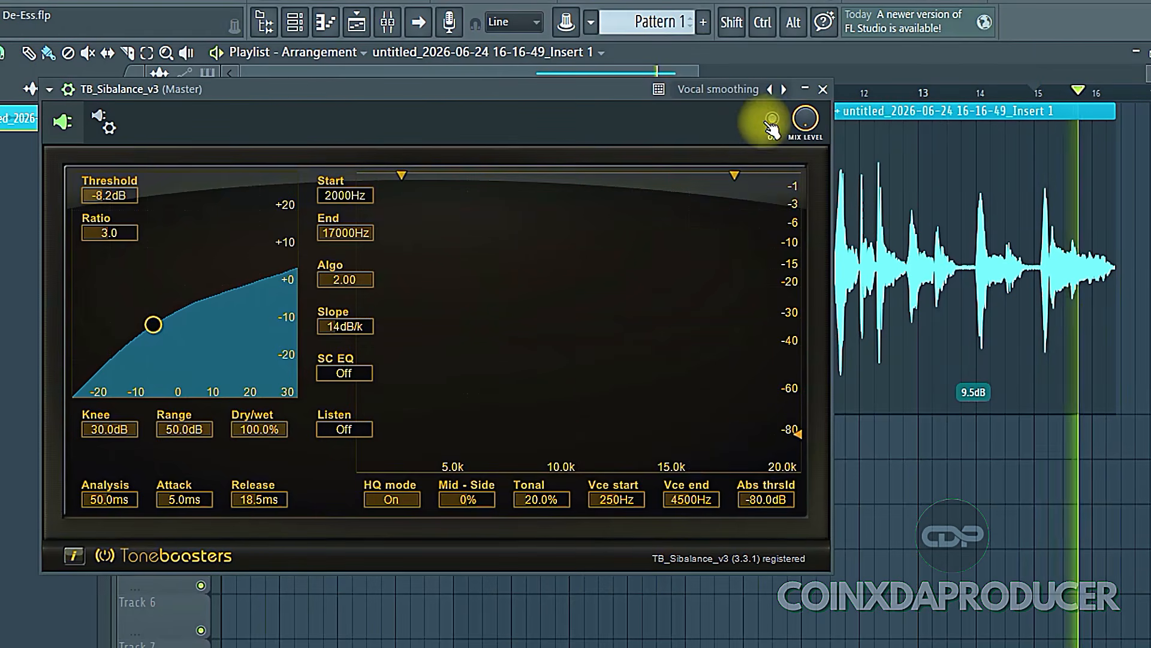
left_click(773, 123)
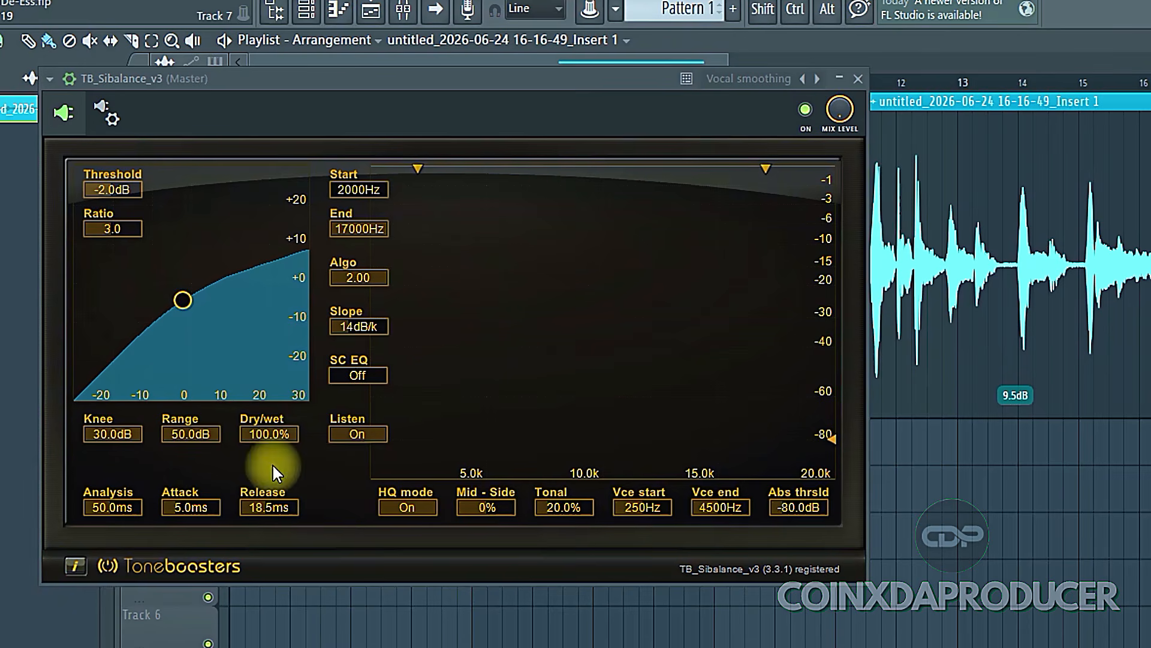
Switch off Listen mode in the de-esser and raise the threshold point on its compression curve.
left_click(356, 430)
left_click(364, 437)
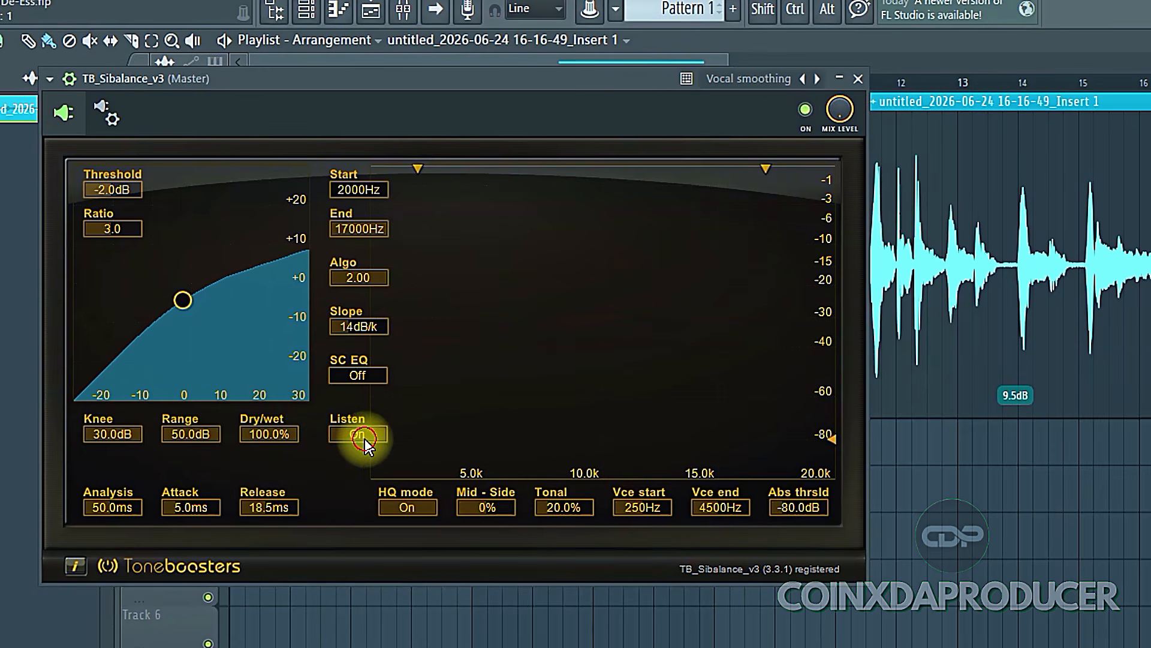
left_click(373, 436)
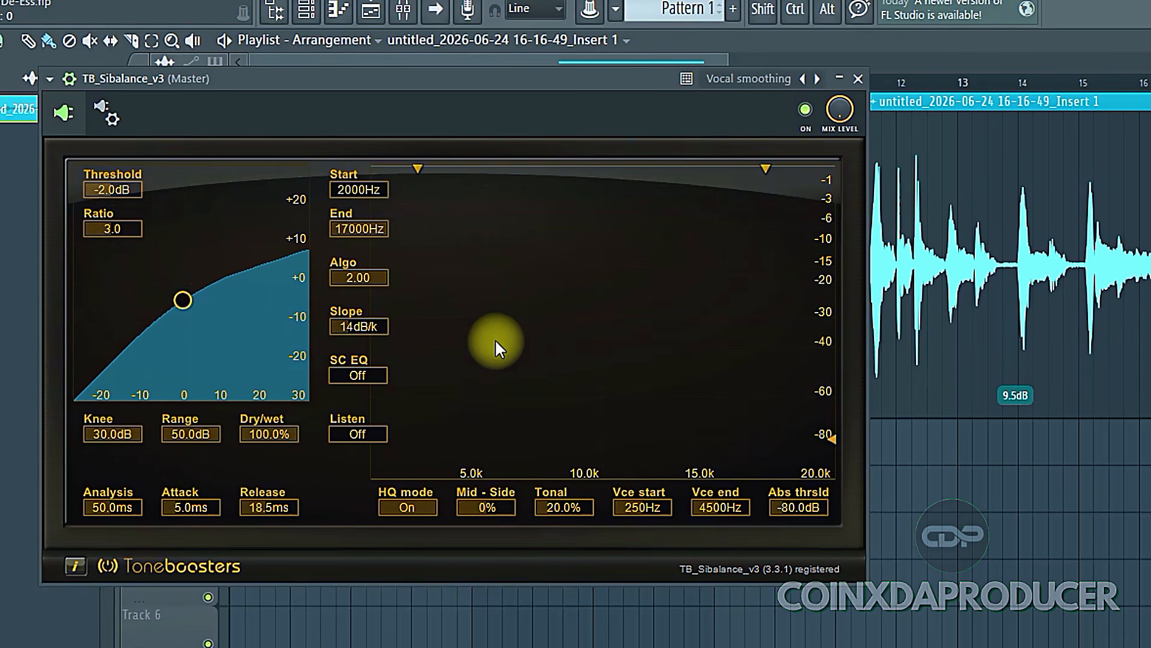
mouse_move(420, 167)
left_mouse_down()
mouse_move(682, 180)
mouse_move(418, 171)
left_mouse_up()
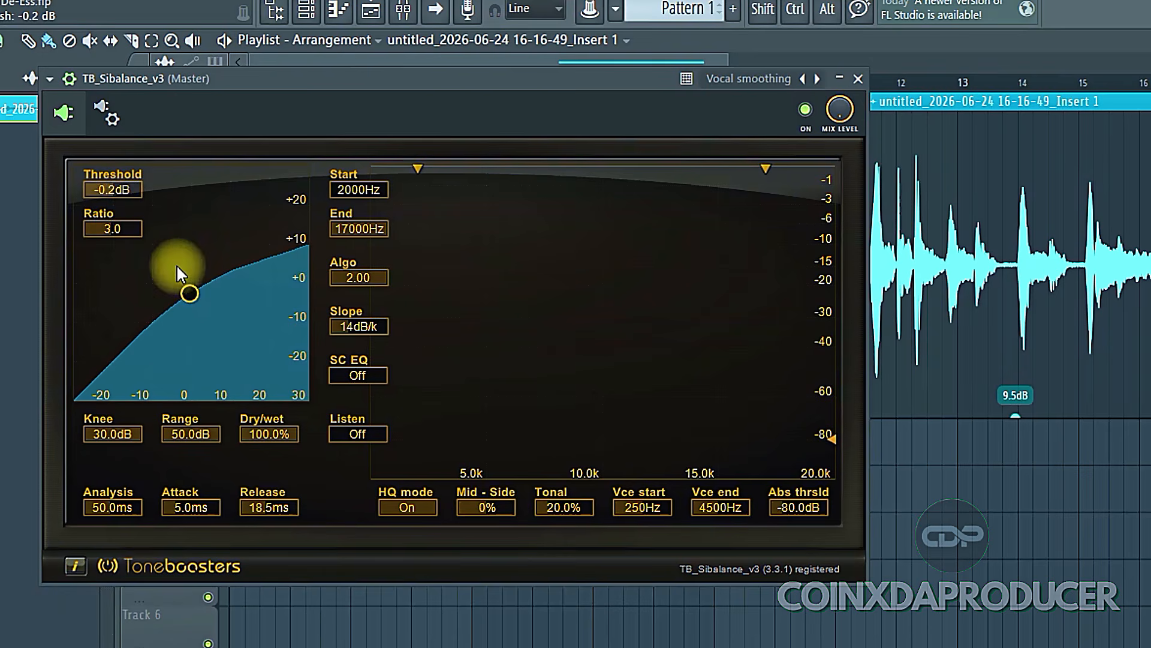
left_click_drag(191, 295, 248, 301)
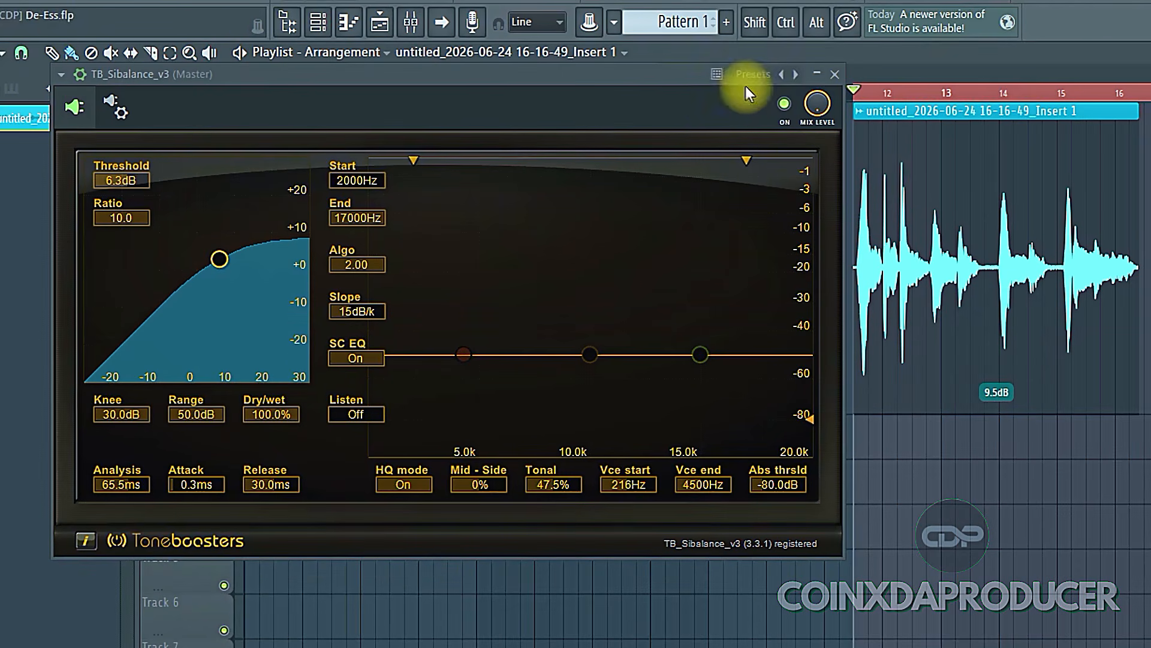
Load the Excess sibilance limiter preset and toggle HQ mode off and back on.
left_click(798, 78)
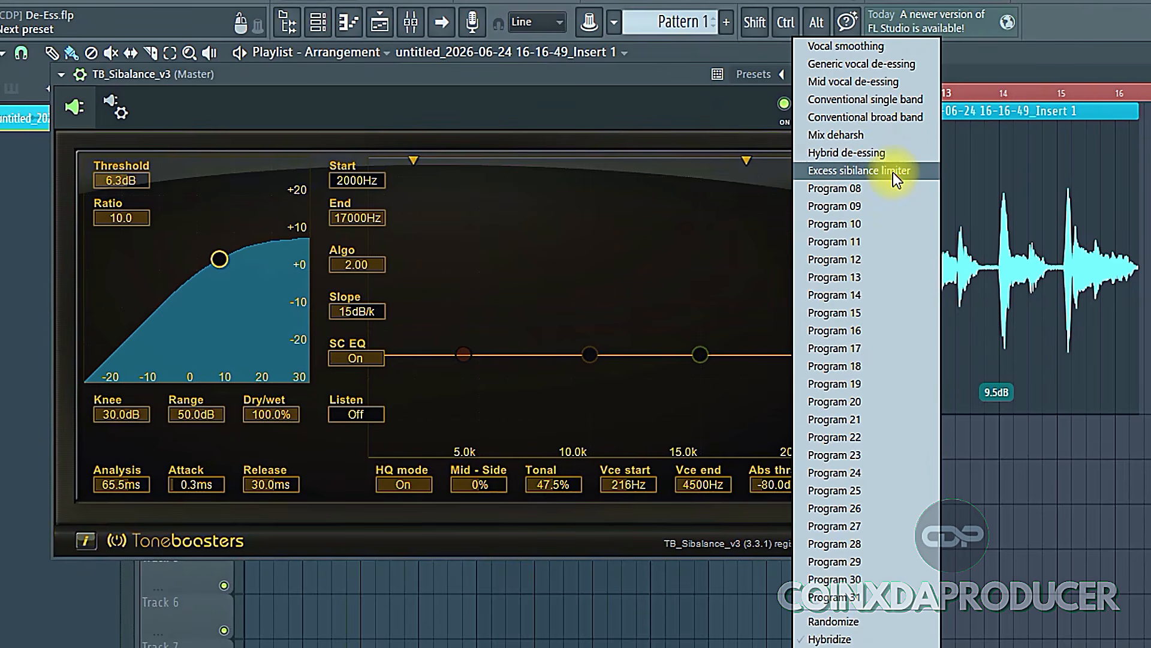
left_click(917, 172)
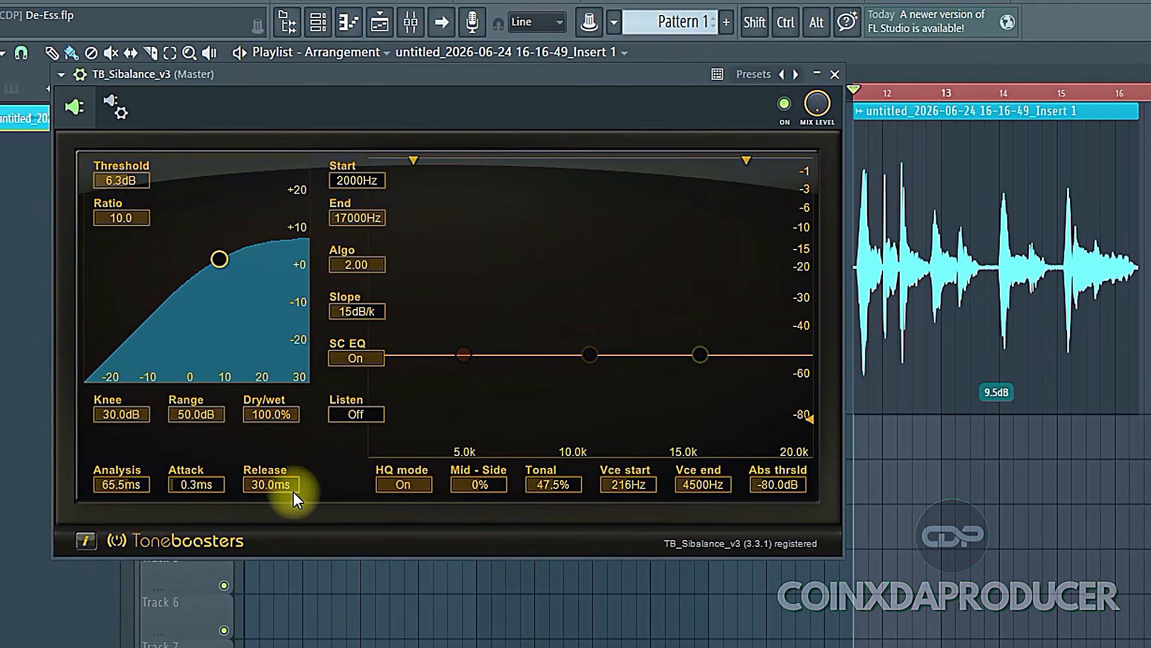
left_click(401, 487)
left_click(402, 487)
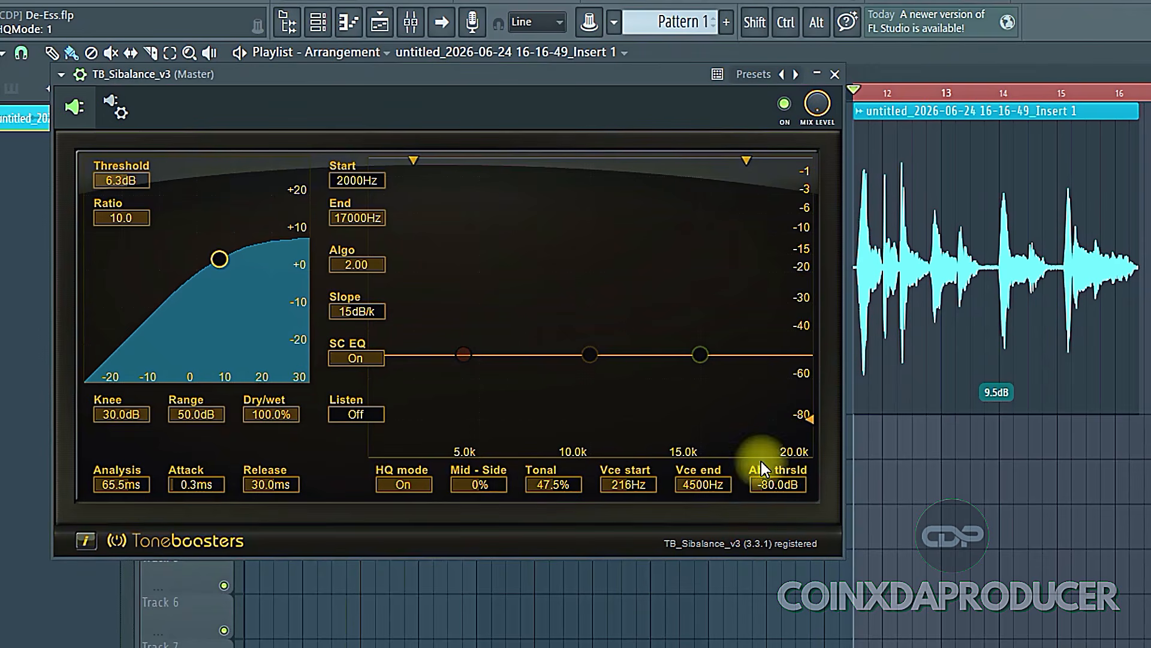
Pull down the three sidechain EQ bands to about 5 kHz, 9.5 kHz and 15 kHz, and switch SC EQ off.
left_click(463, 353)
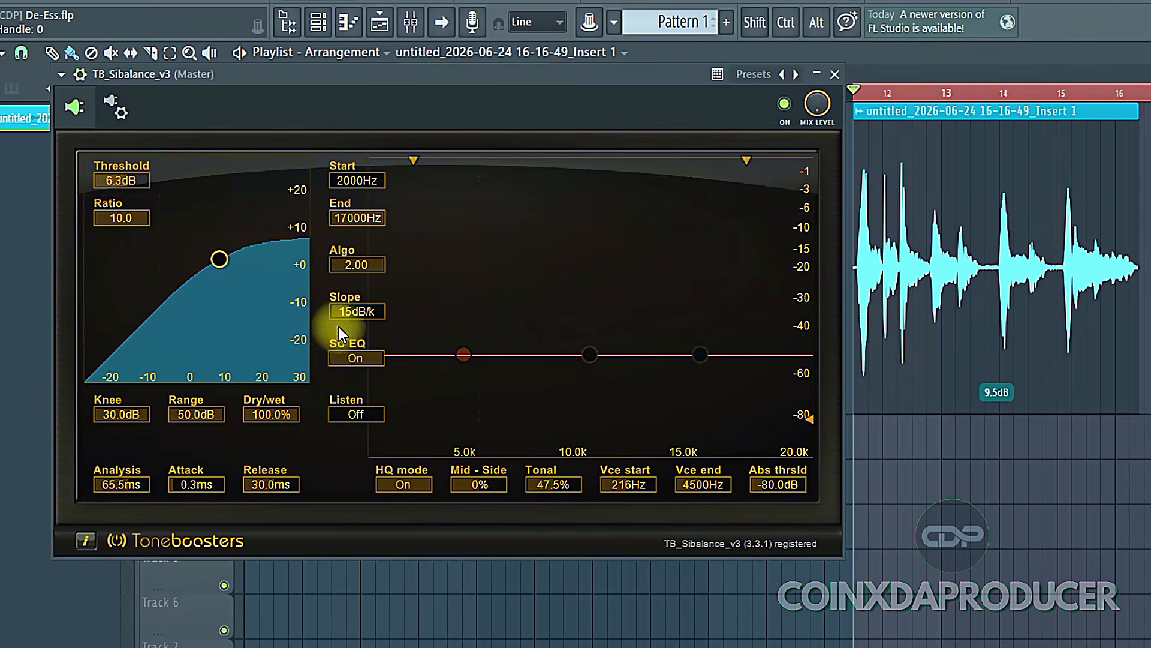
left_click(354, 358)
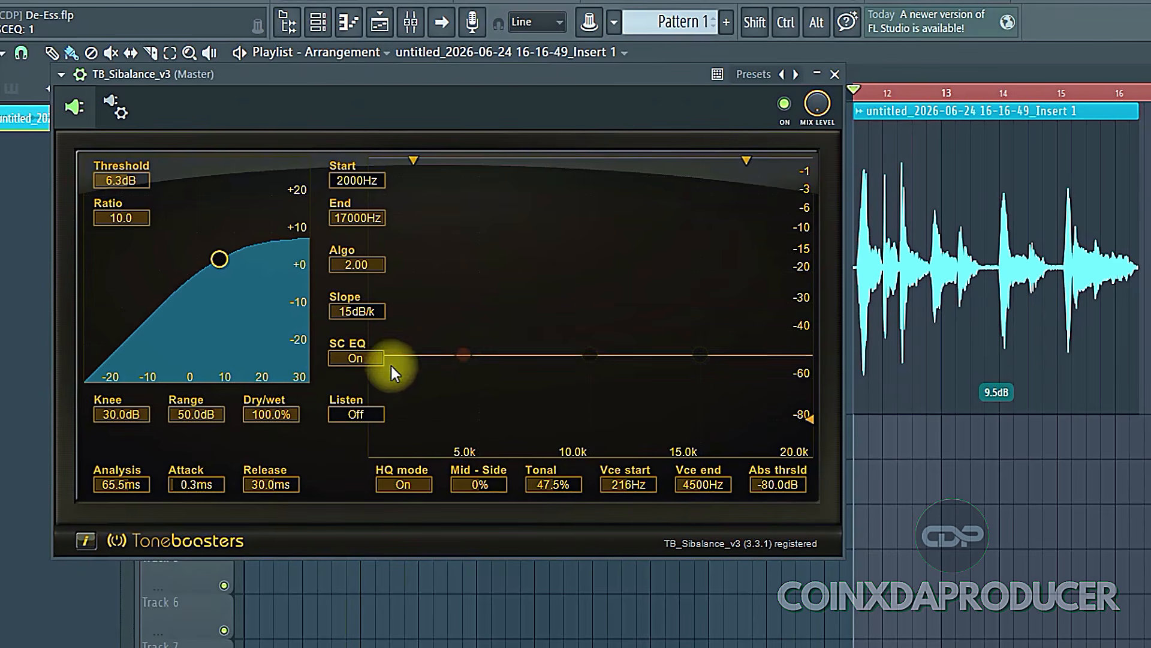
left_click_drag(462, 357, 466, 419)
left_click_drag(588, 356, 561, 406)
left_click_drag(700, 355, 685, 401)
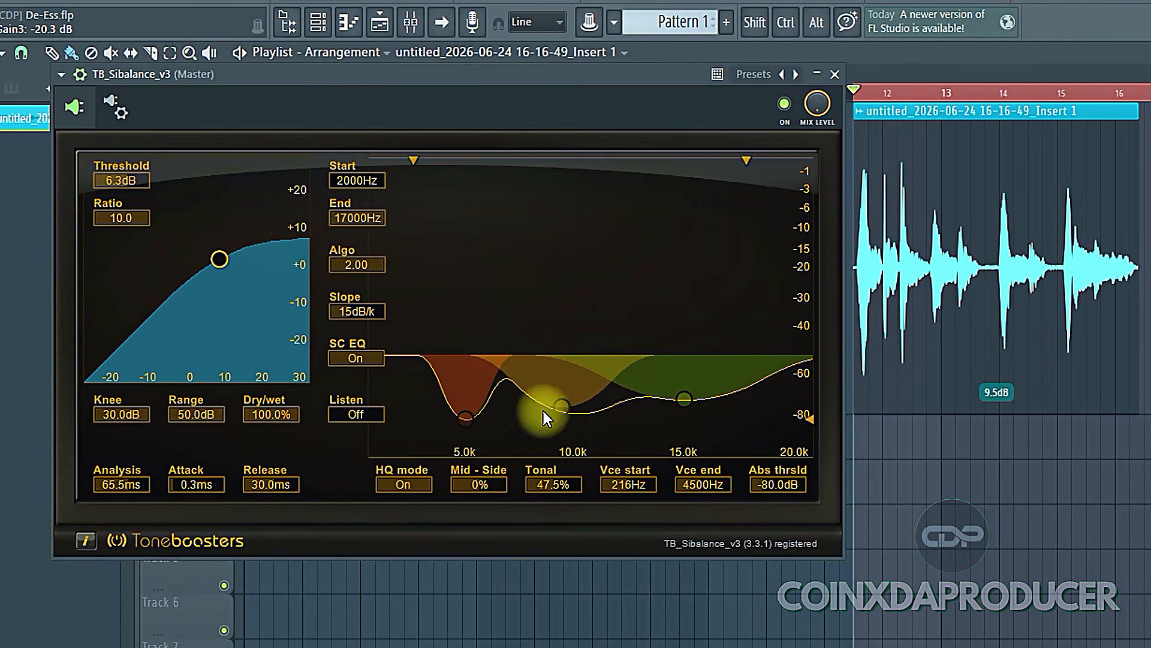
left_click(370, 356)
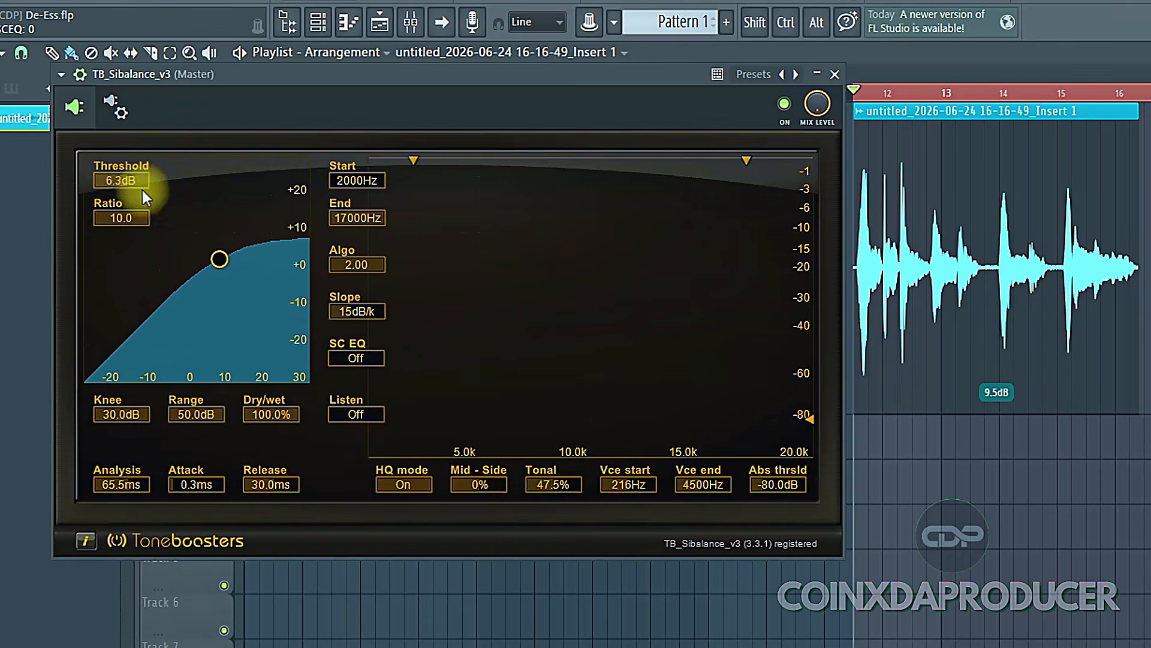
Turn on Listen mode and sweep the threshold from 30.0 dB down to -5.0 dB while playing the vocal.
left_click_drag(213, 265, 306, 170)
left_click(357, 414)
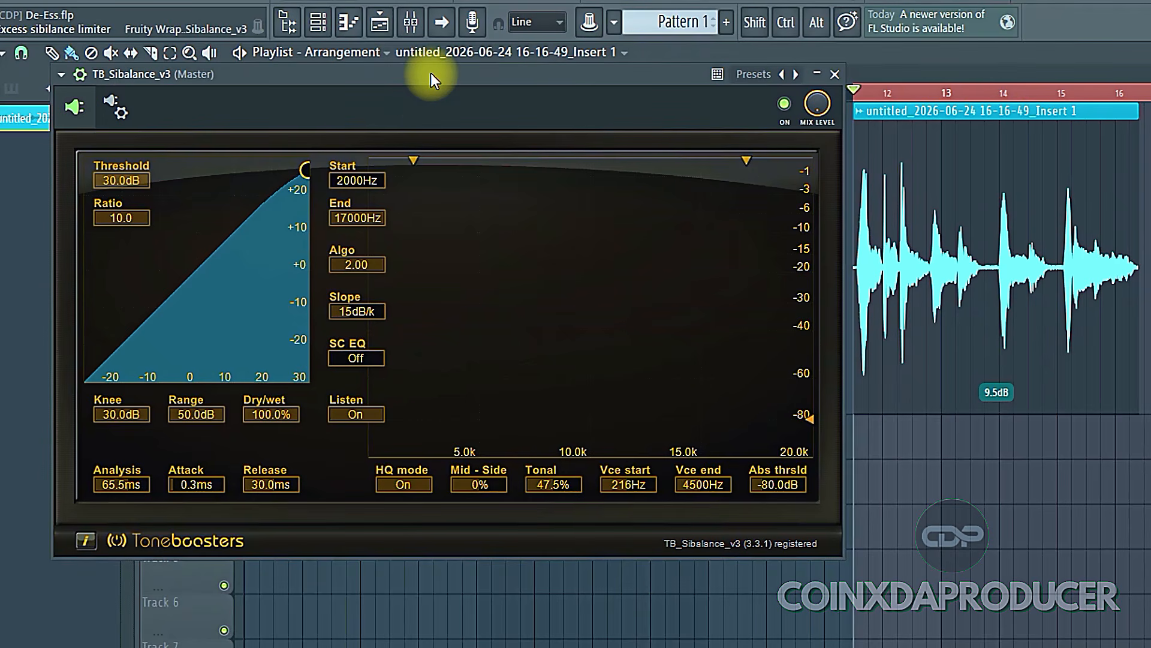
key("space")
left_click_drag(306, 170, 179, 397)
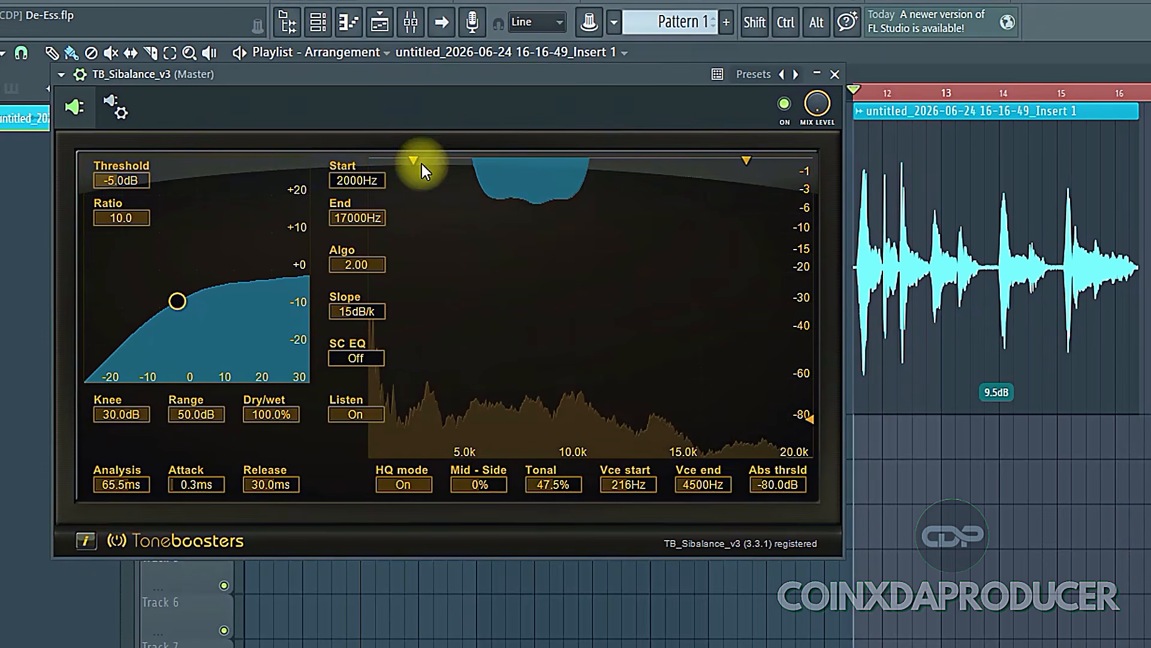
key("space")
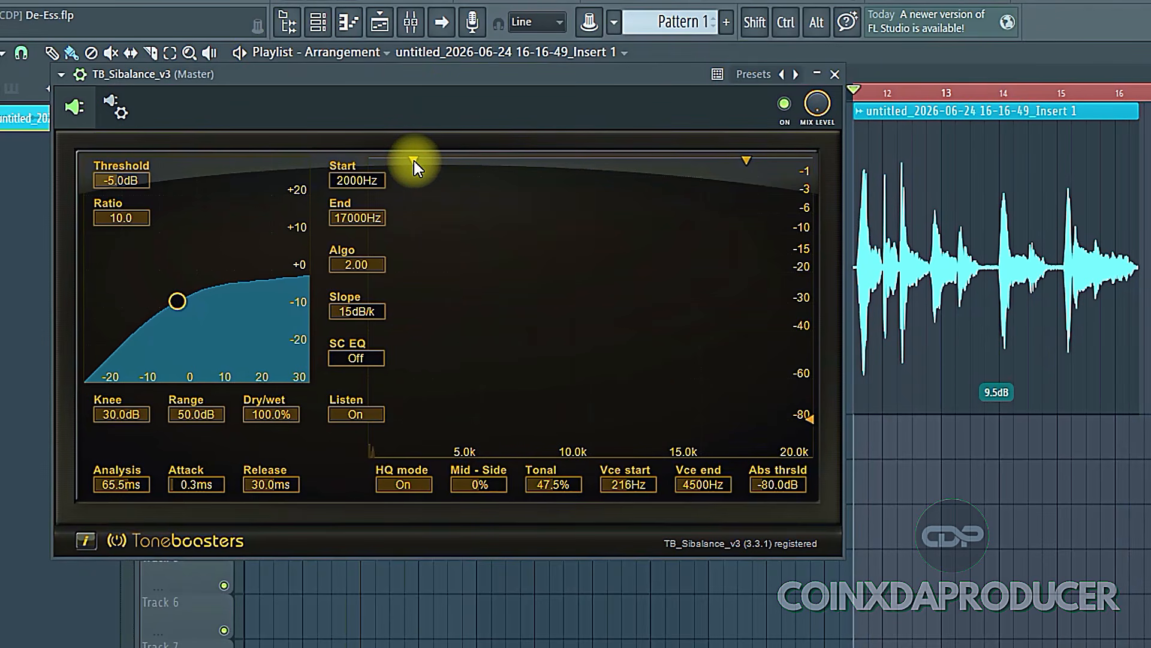
Raise the de-esser's start frequency to 4530 Hz, audition the filtered signal, and turn Listen mode off.
mouse_move(413, 161)
left_mouse_down()
mouse_move(453, 161)
mouse_move(445, 171)
left_mouse_up()
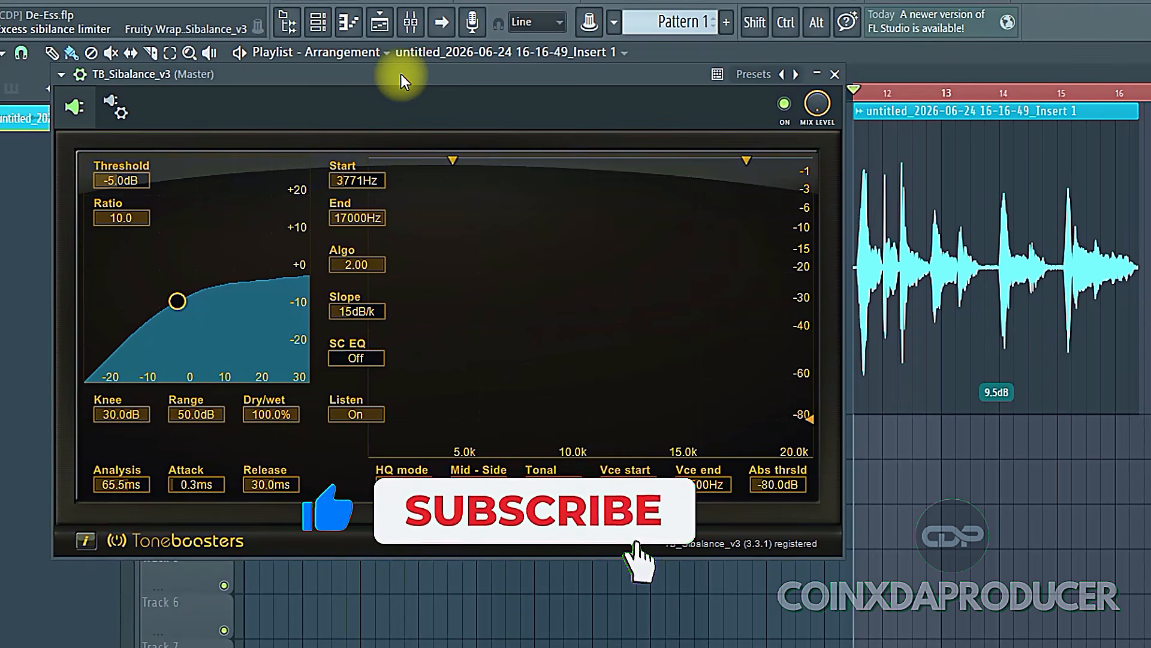
mouse_move(453, 159)
left_mouse_down()
mouse_move(378, 164)
mouse_move(466, 167)
left_mouse_up()
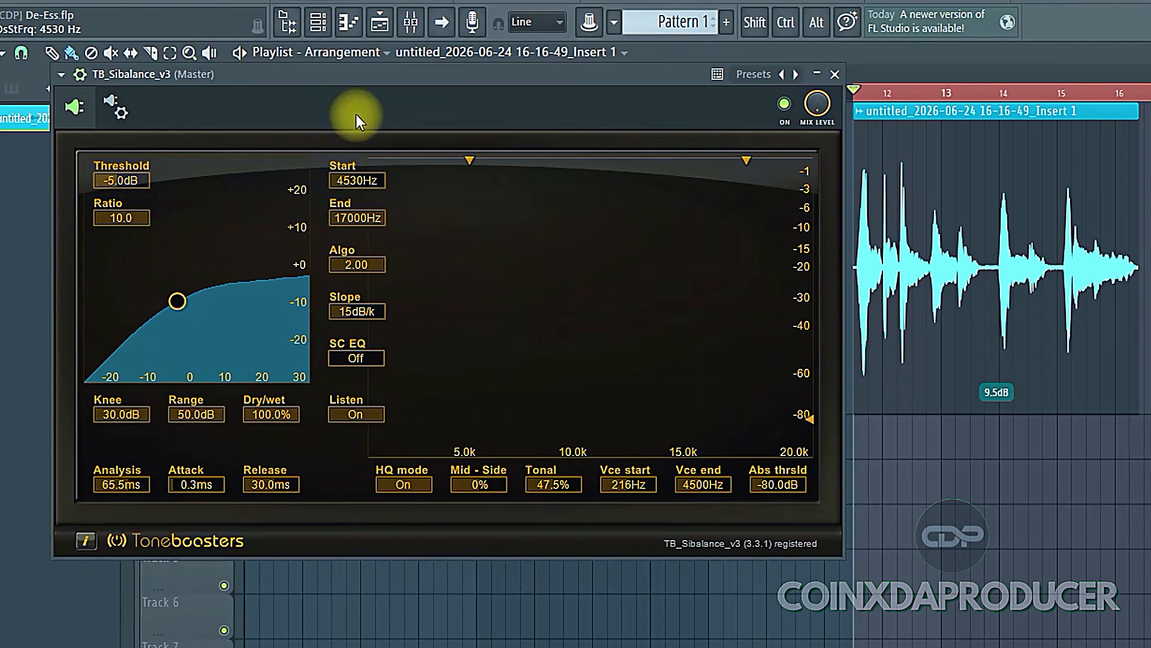
key("space")
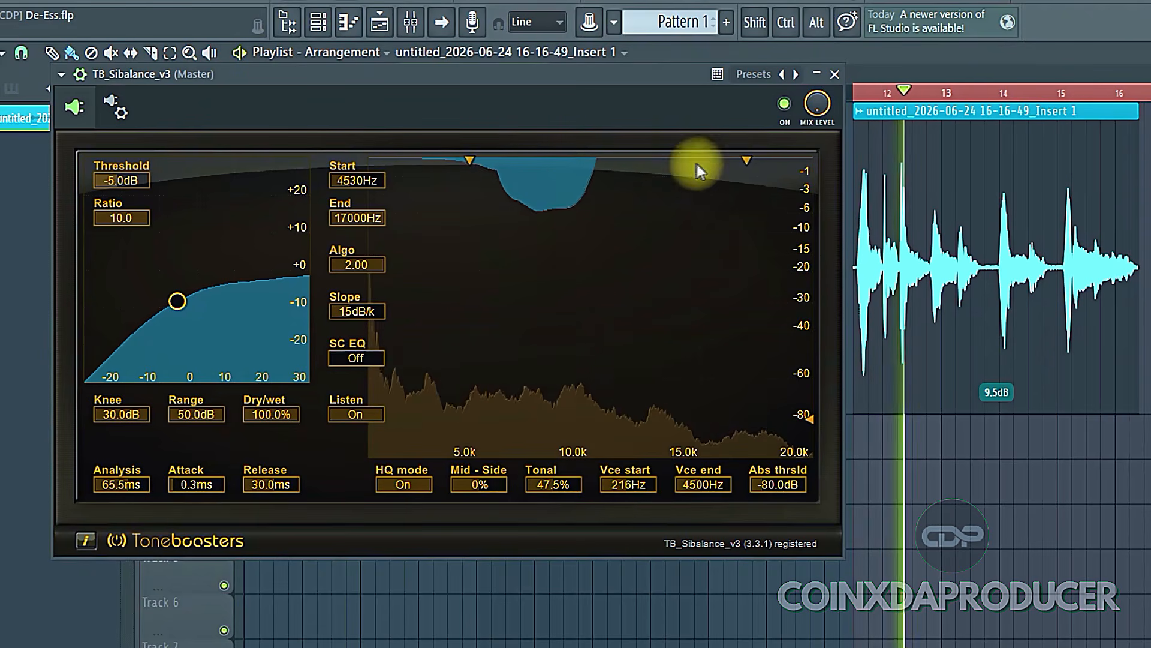
key("space")
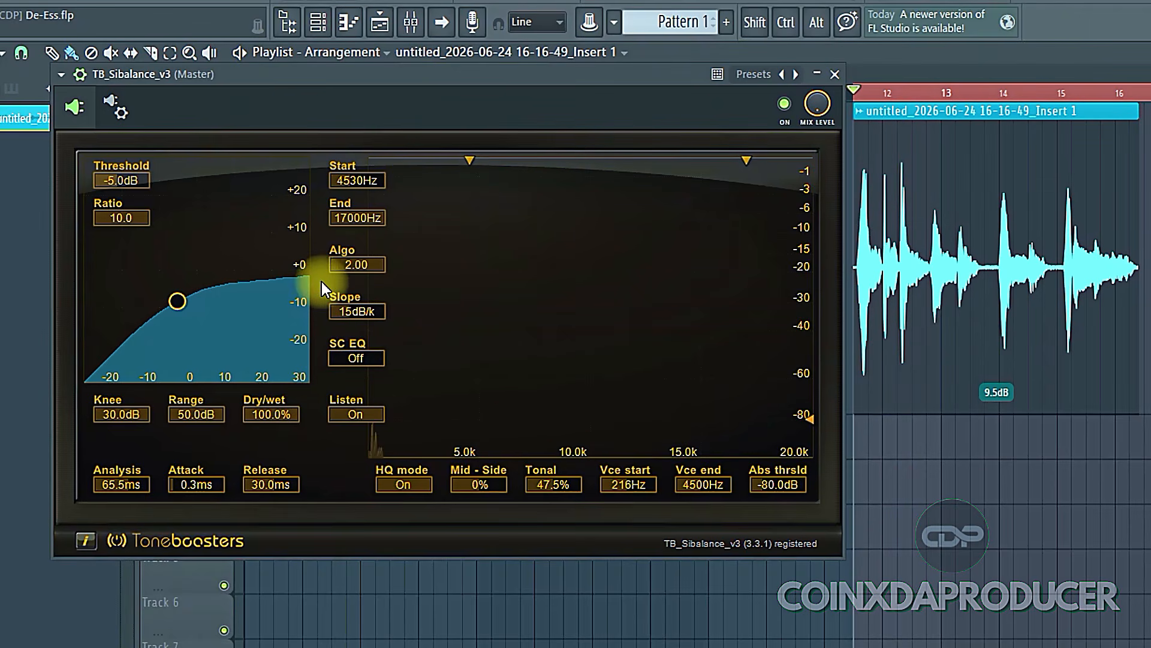
left_click(367, 415)
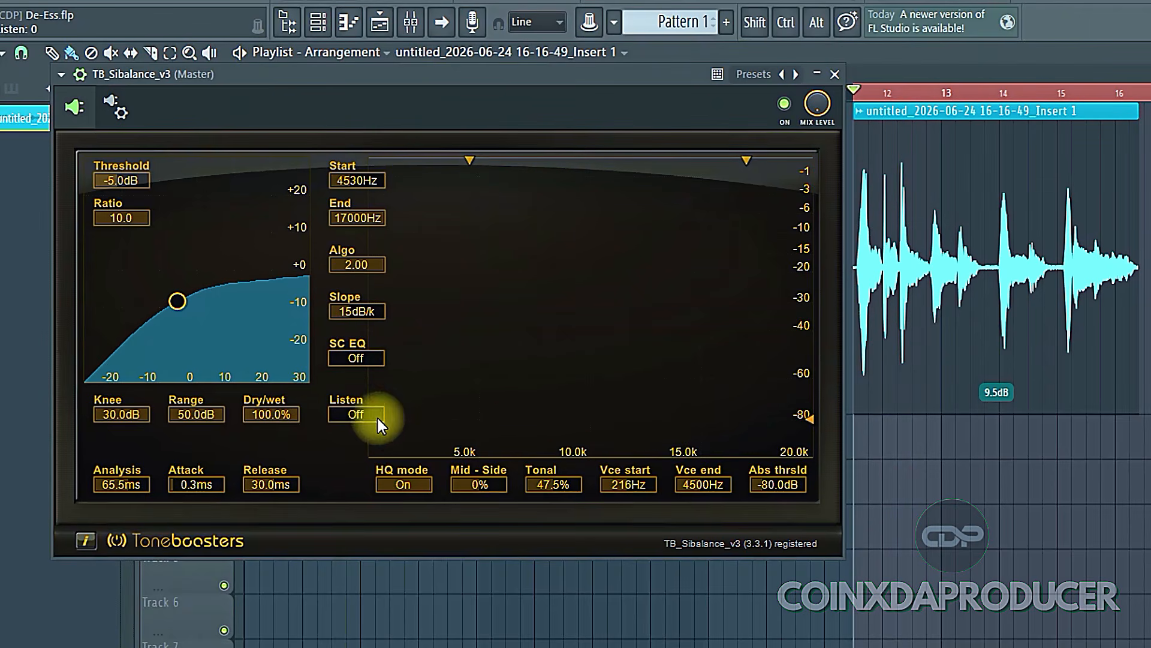
Try the threshold and ratio at their extremes, settling on a 10.3 dB threshold and a 3.7 ratio.
left_click_drag(188, 309, 229, 103)
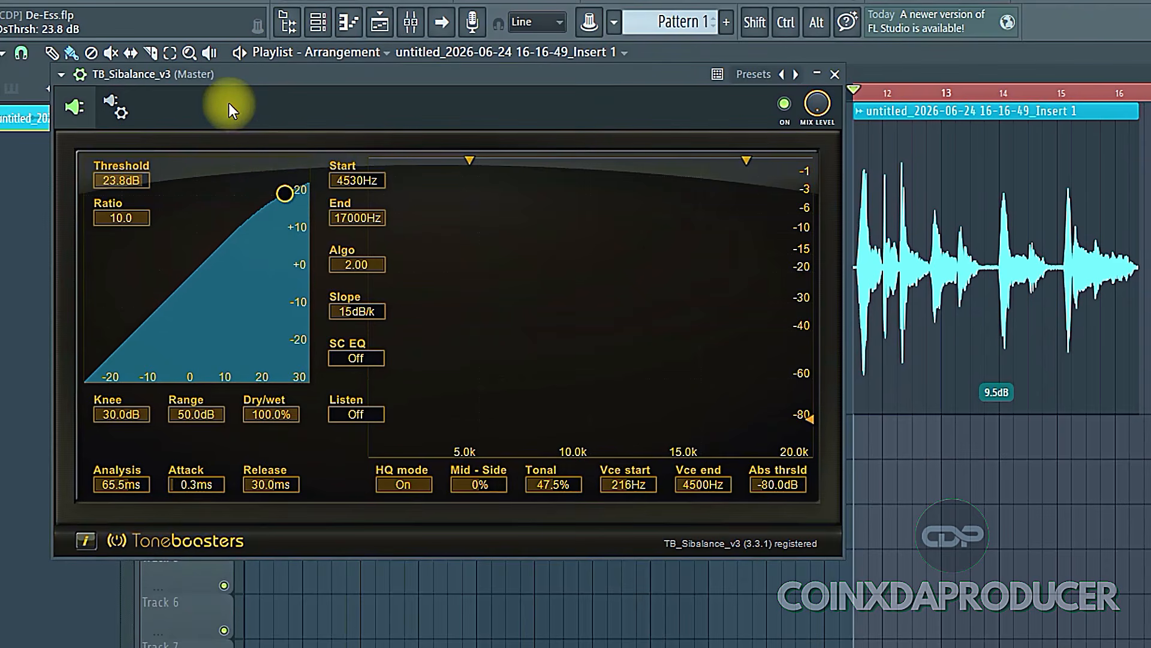
left_click_drag(184, 222, 4, 225)
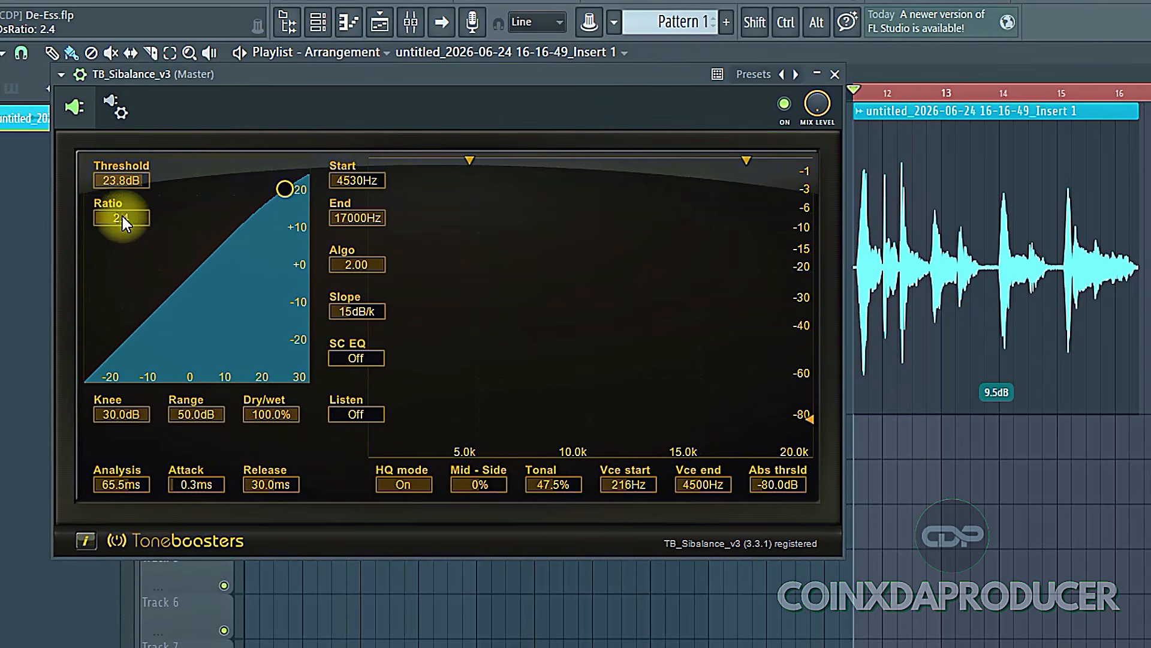
left_click_drag(122, 215, 6, 220)
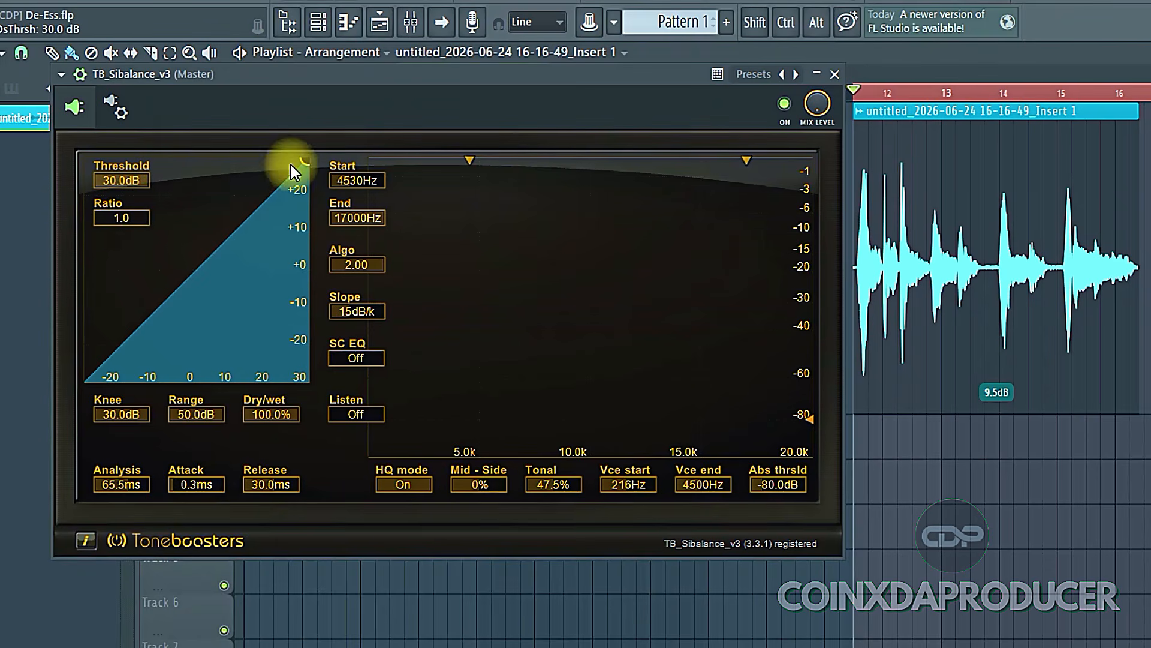
left_click_drag(307, 156, 231, 277)
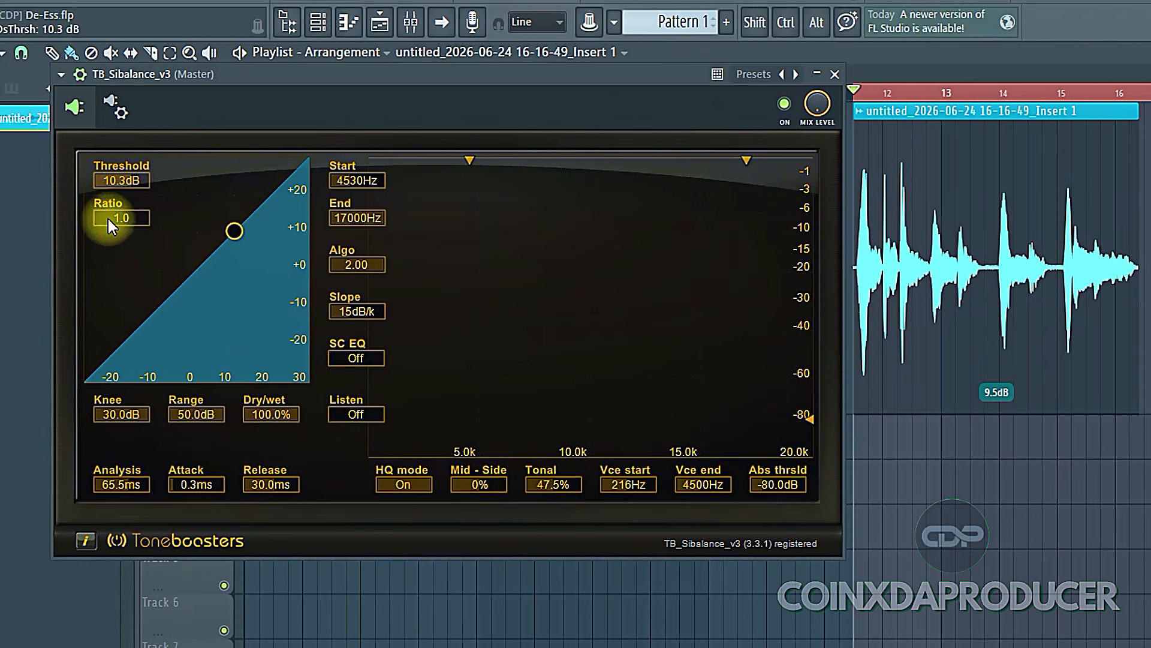
left_click_drag(108, 218, 323, 224)
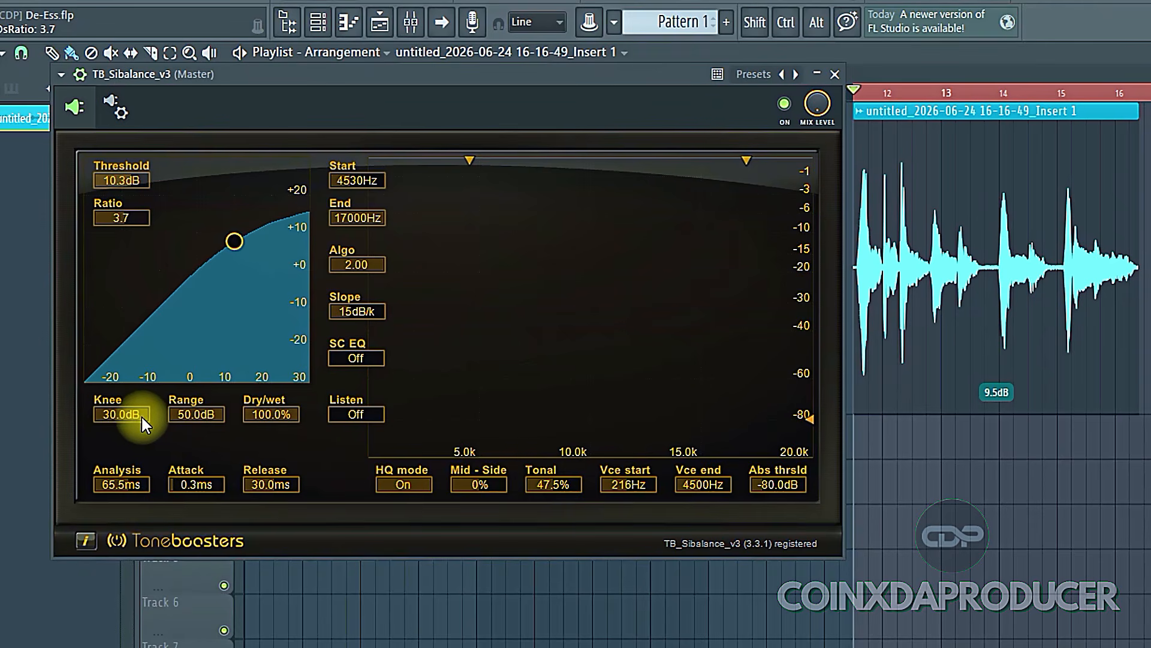
Set the knee to 0.0 dB, the threshold to 0.3 dB and the range to 38.5 dB, keeping dry/wet at 100%.
left_click_drag(138, 411, 250, 419)
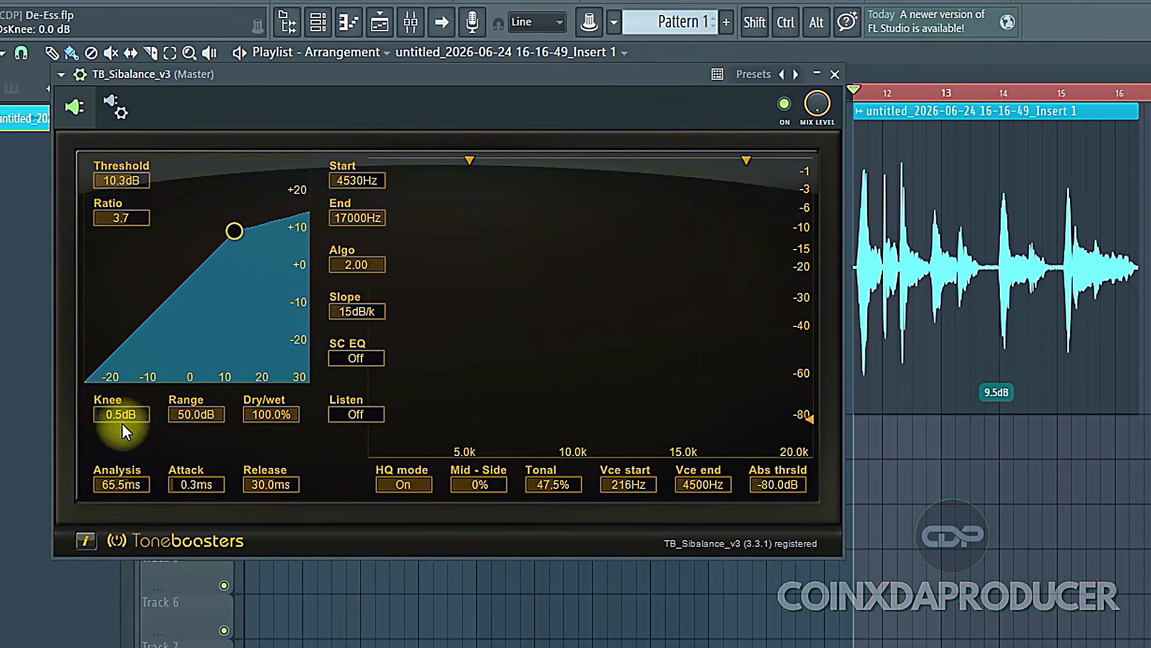
left_click_drag(233, 235, 196, 271)
left_click_drag(178, 418, 117, 420)
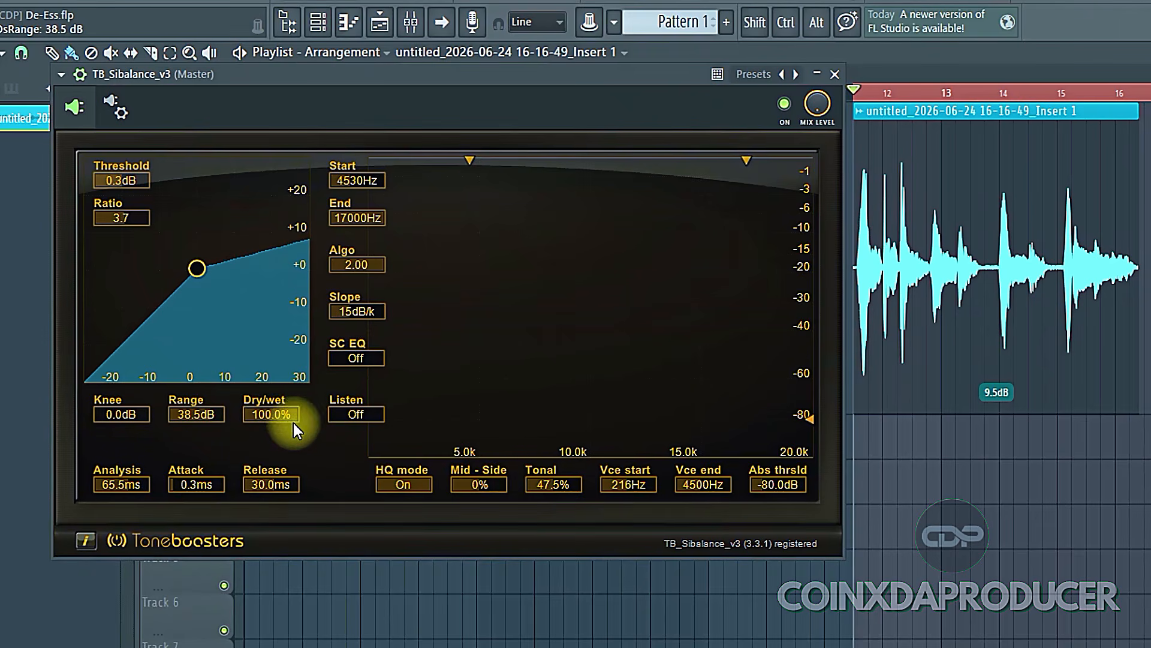
left_click_drag(287, 418, 540, 382)
Set the threshold to 5.0 dB, the ratio to 4.0 and the knee to 30.0 dB, with the slope at 15 dB/k.
left_click_drag(121, 218, 216, 273)
left_click_drag(124, 218, 134, 190)
left_click_drag(108, 414, 564, 413)
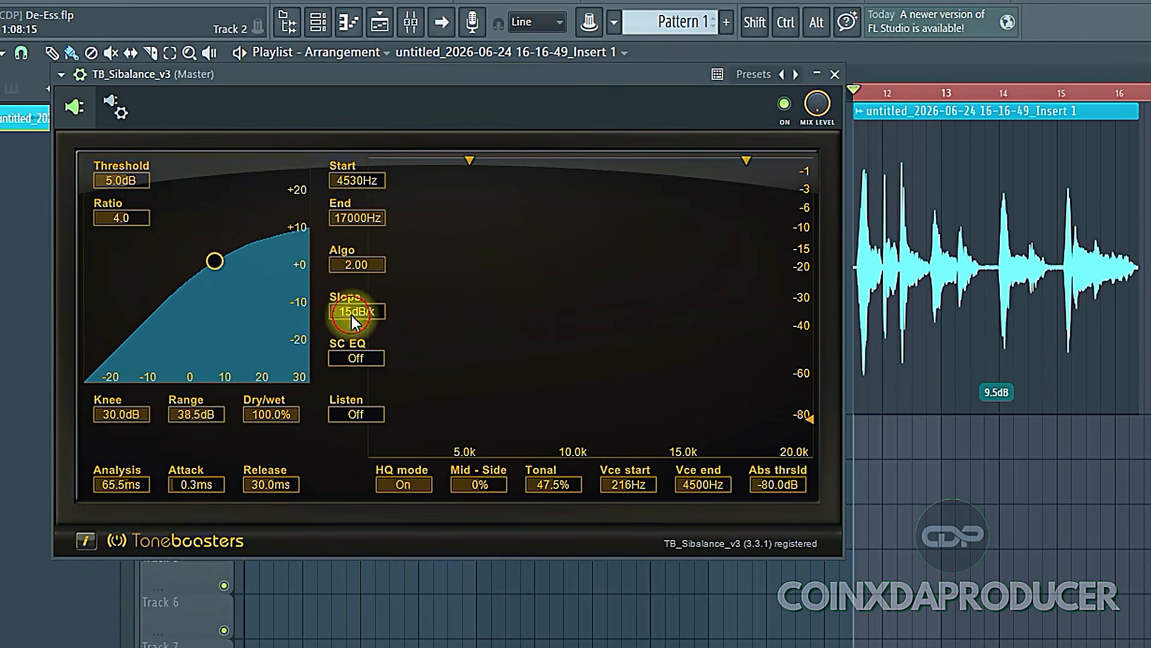
left_click_drag(352, 315, 397, 314)
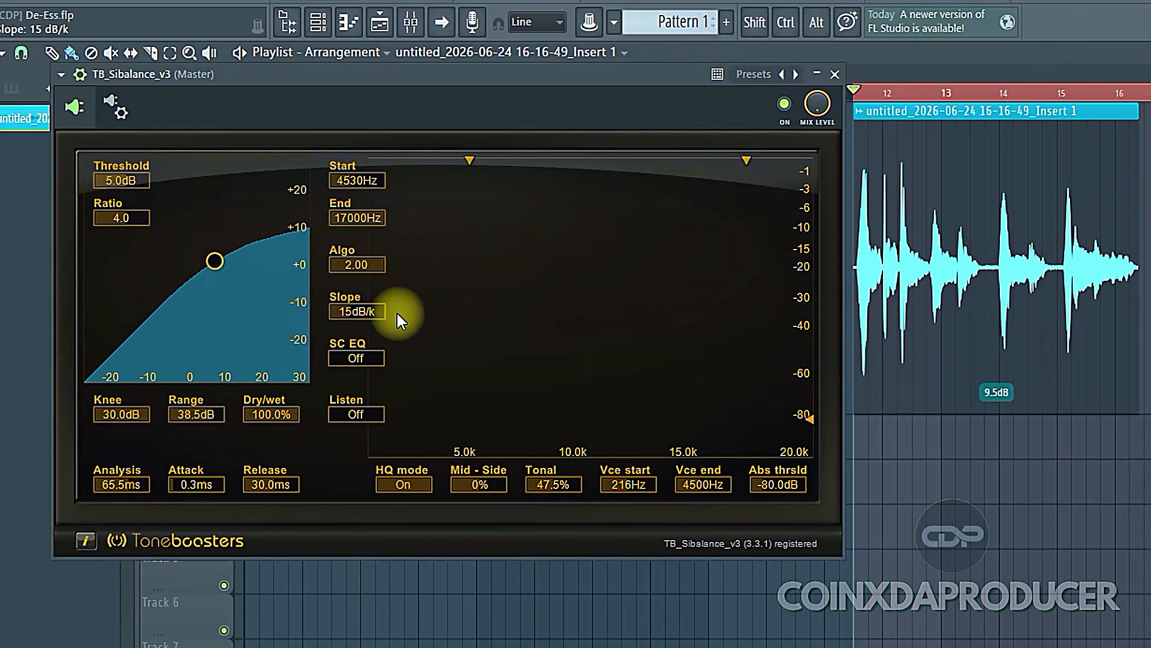
Play the vocal with the de-esser bypassed for comparison and re-enable the plugin.
left_click_drag(442, 74, 460, 60)
left_click(794, 93)
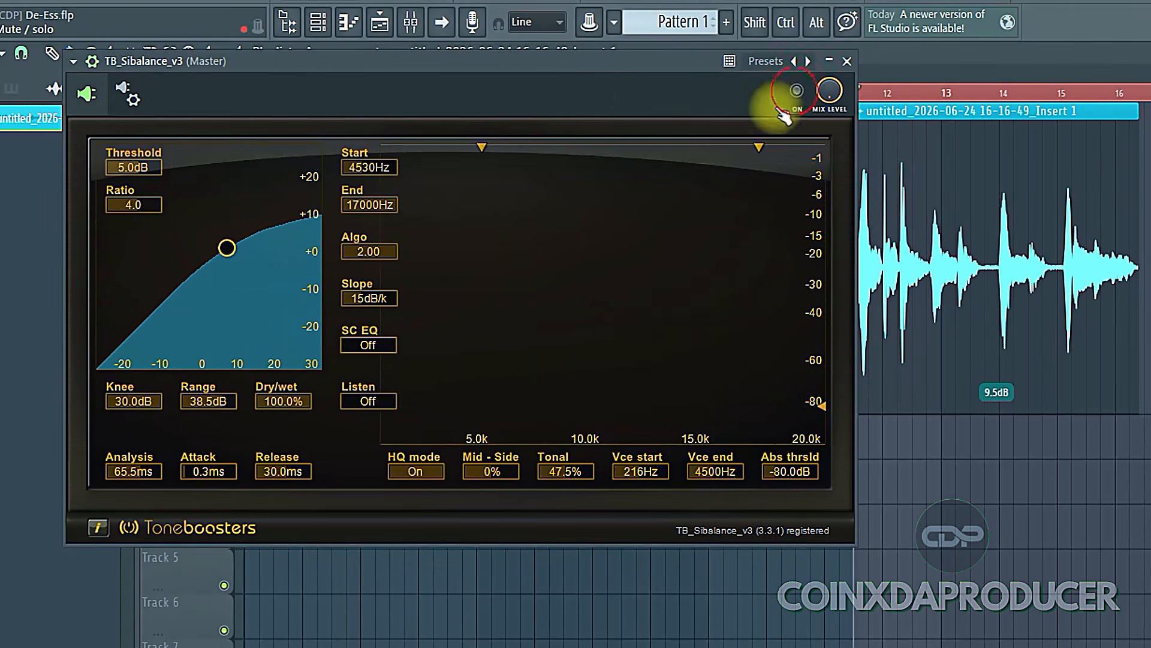
key("space")
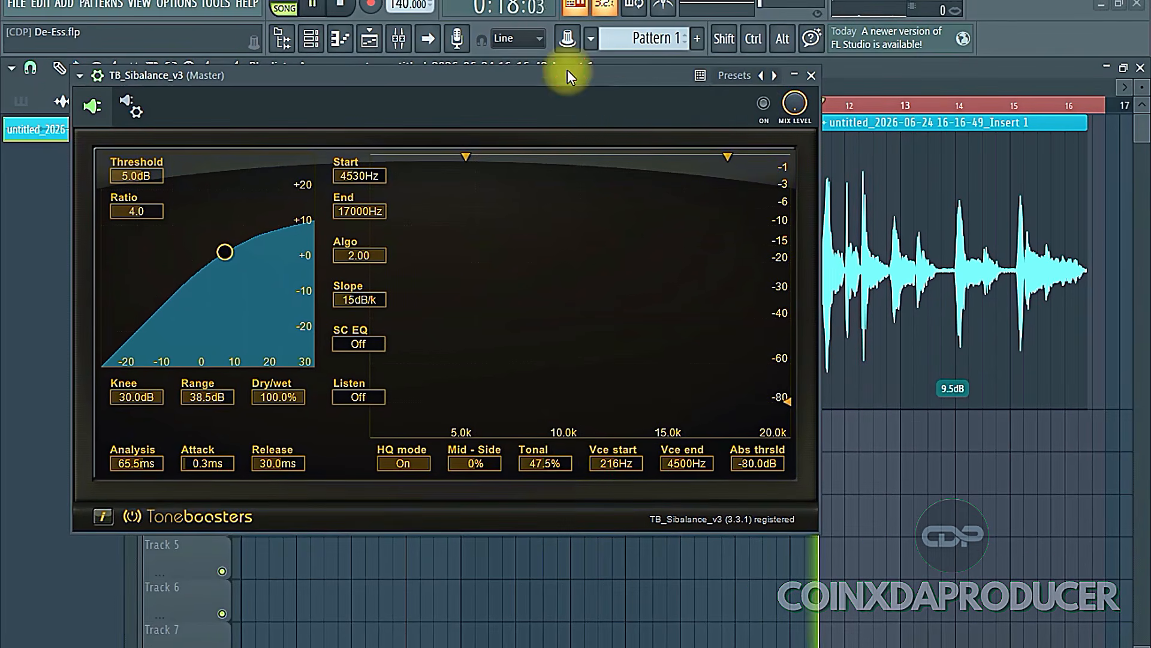
left_click(765, 105)
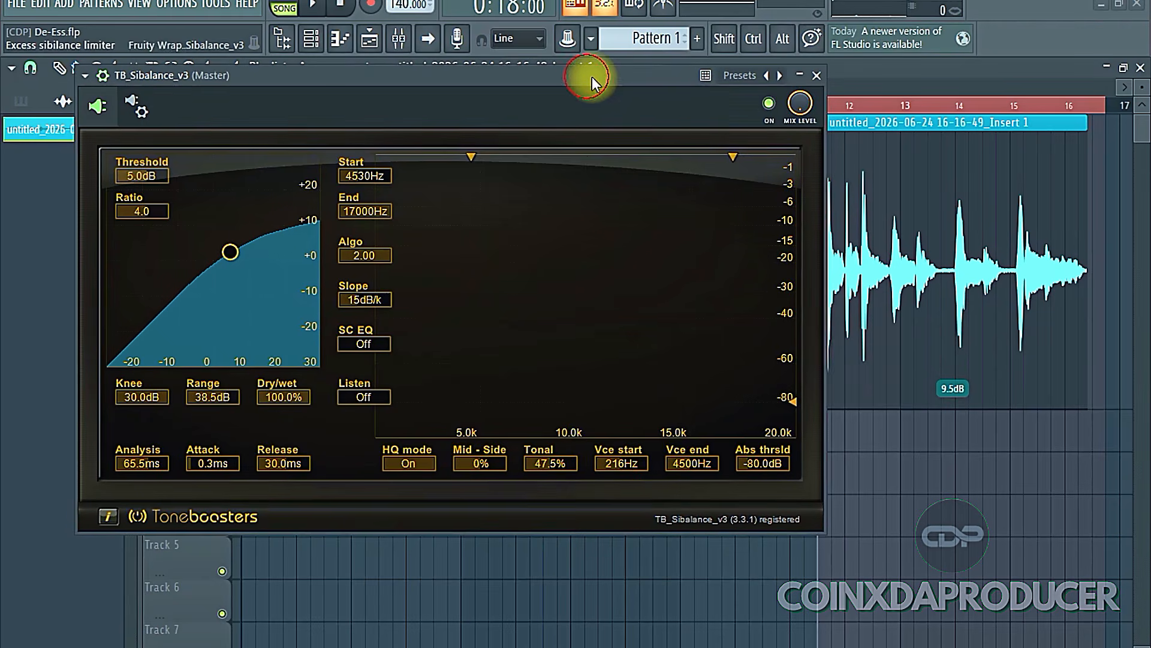
Move the TB_Sibalance window clear of the vocal clip and play the vocal through the de-esser.
left_click_drag(589, 76, 533, 79)
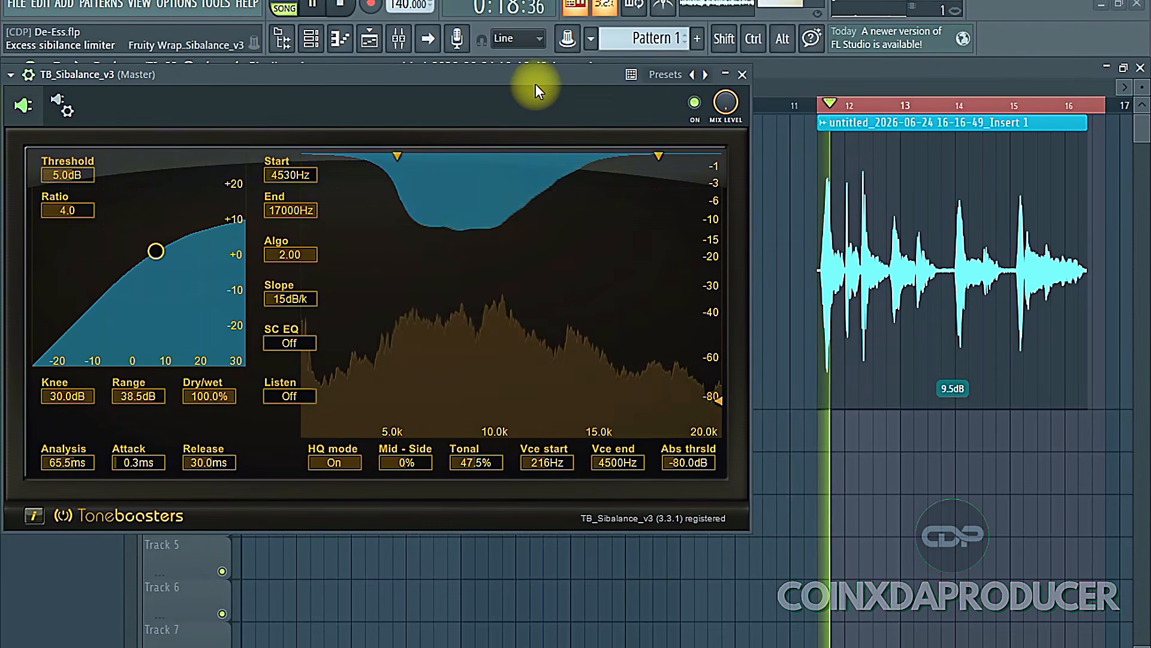
key("space")
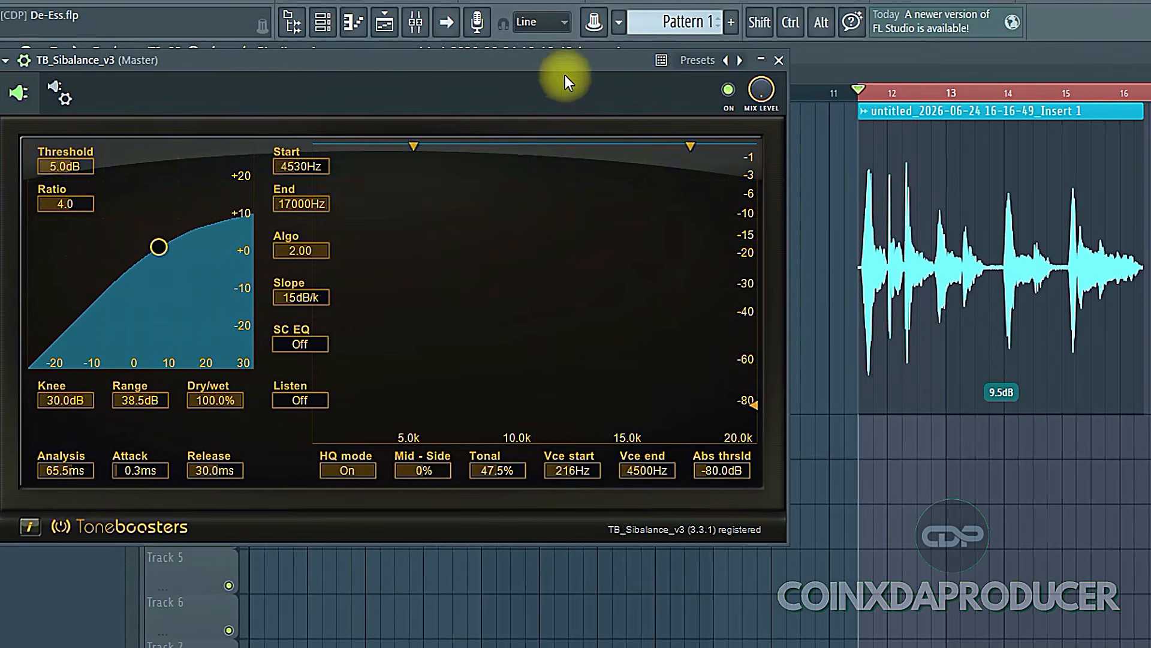
key("space")
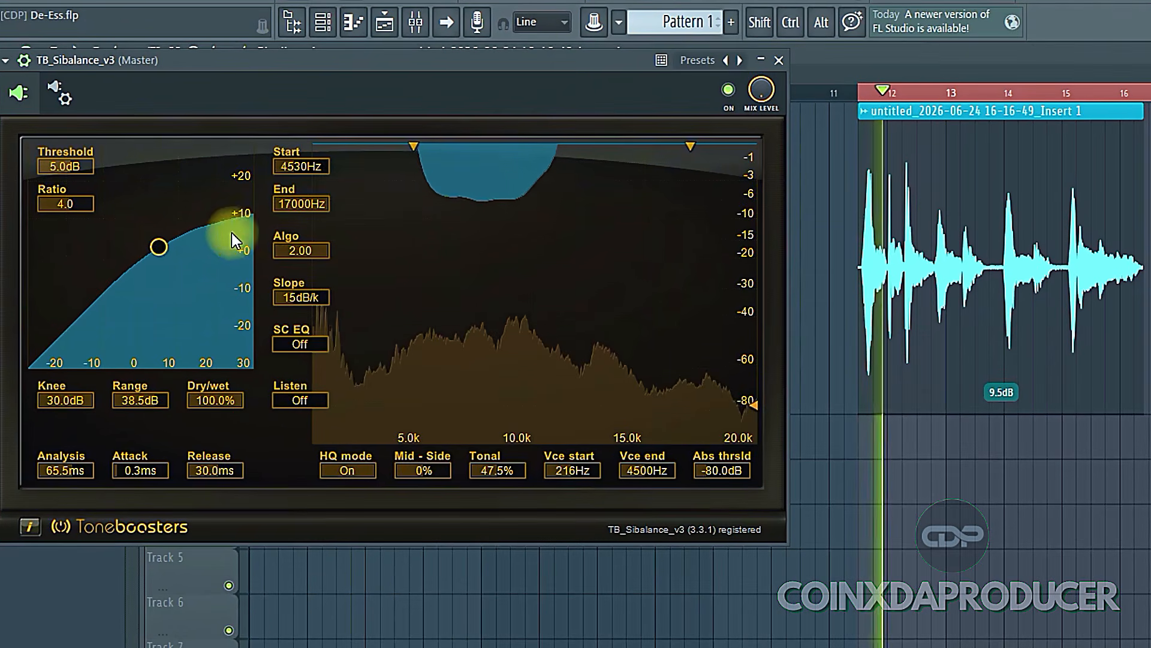
key("space")
Try the de-esser threshold at 8.5 dB and at -17.3 dB while playing the vocal.
left_click_drag(153, 246, 171, 232)
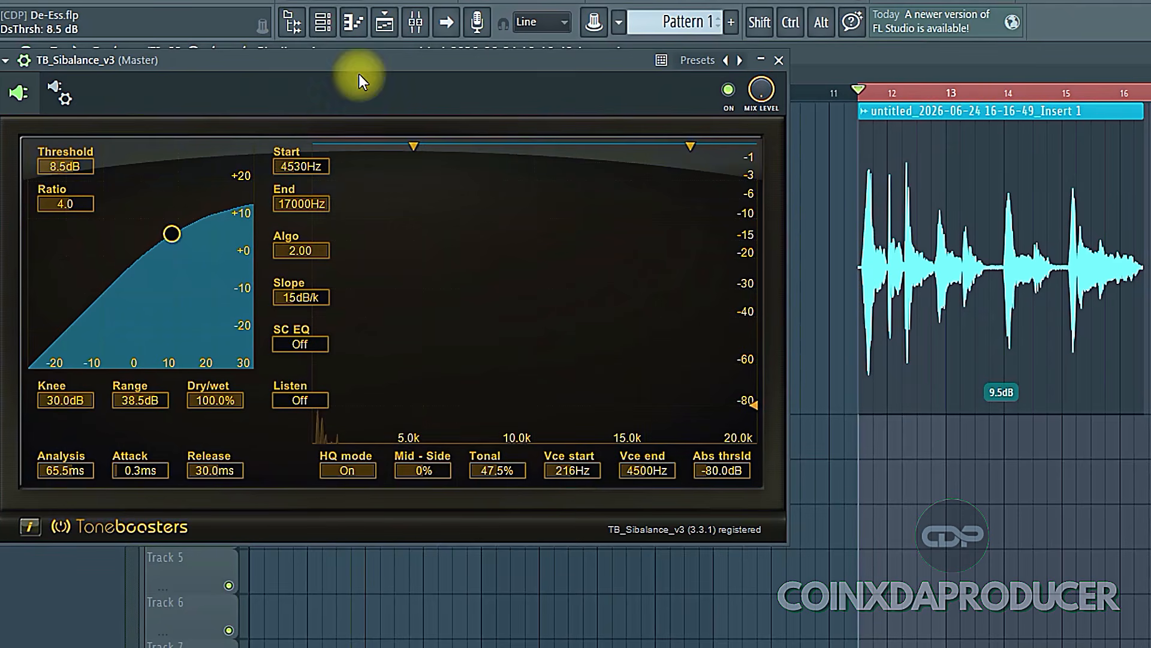
key("space")
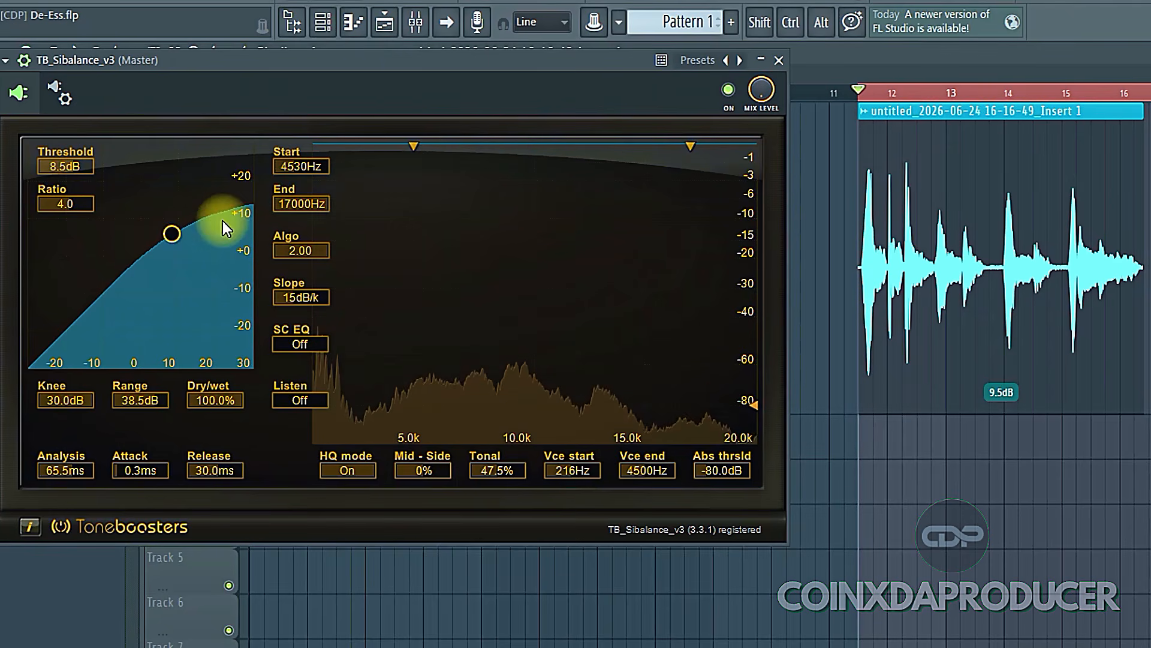
left_click_drag(174, 235, 77, 392)
key("space")
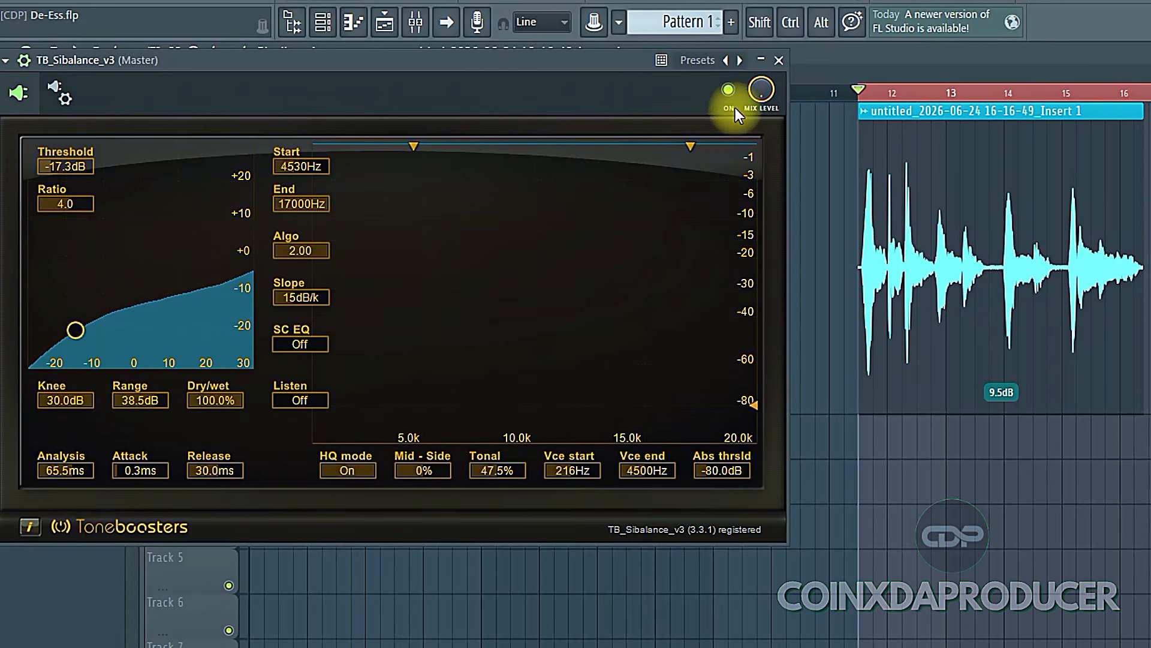
Bypass the de-esser to compare it with the unprocessed vocal, and re-enable the plugin.
left_click(729, 91)
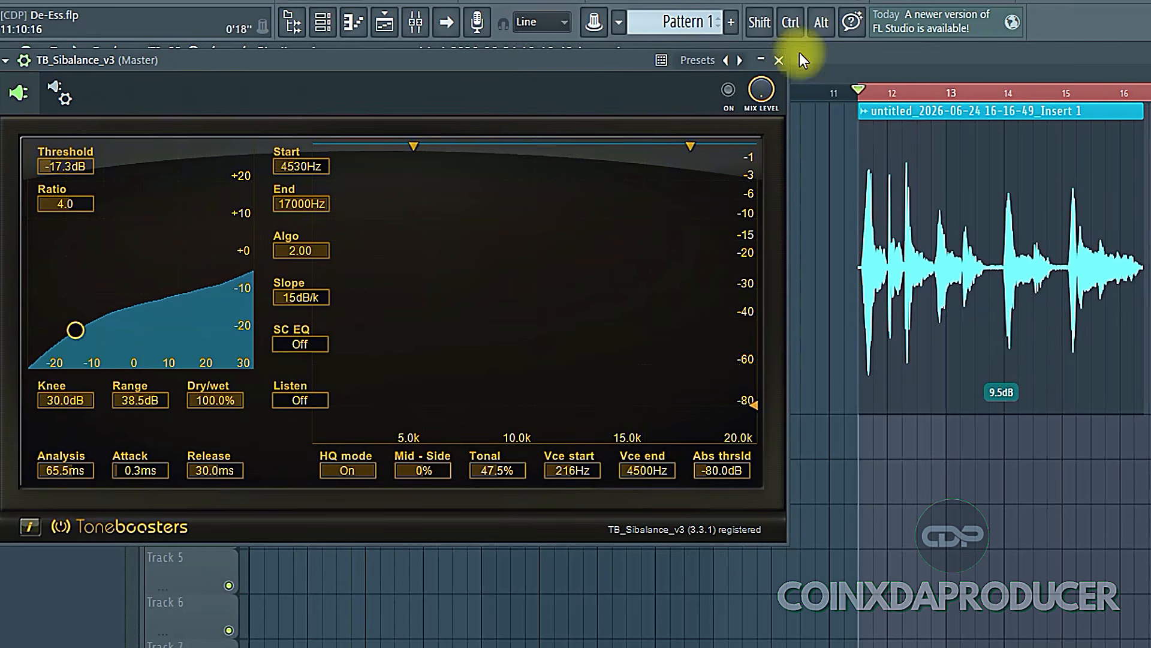
left_click(728, 90)
key("space")
Set the threshold to 4.5 dB and play the vocal to check the reduction.
left_click_drag(75, 329, 171, 371)
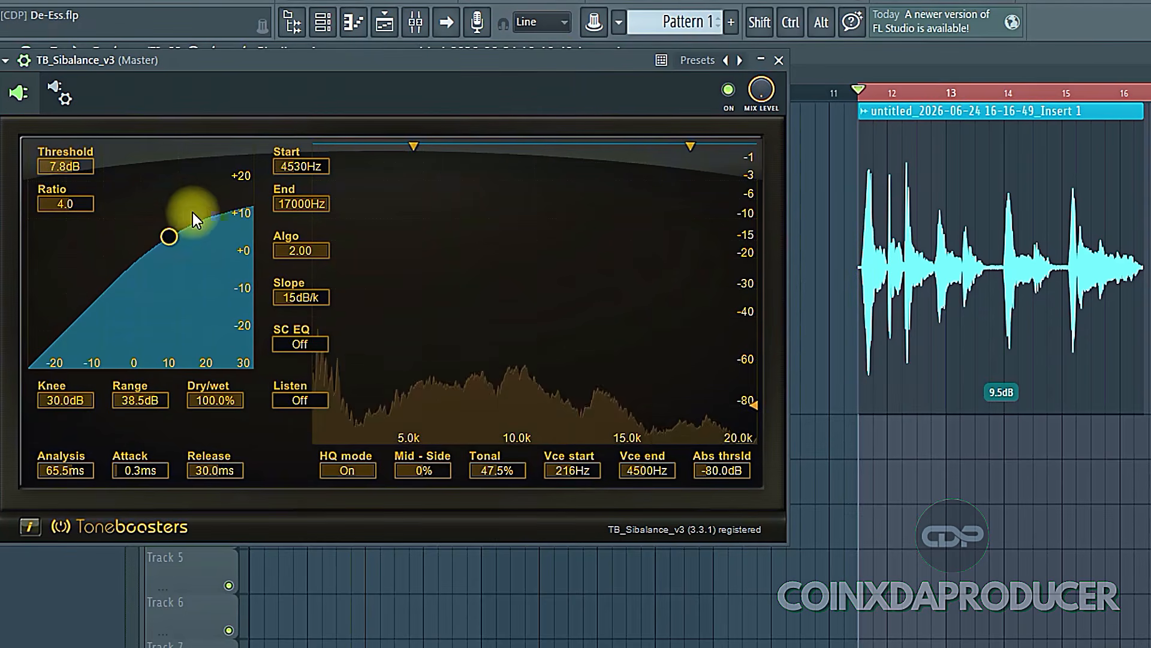
left_click_drag(169, 237, 157, 248)
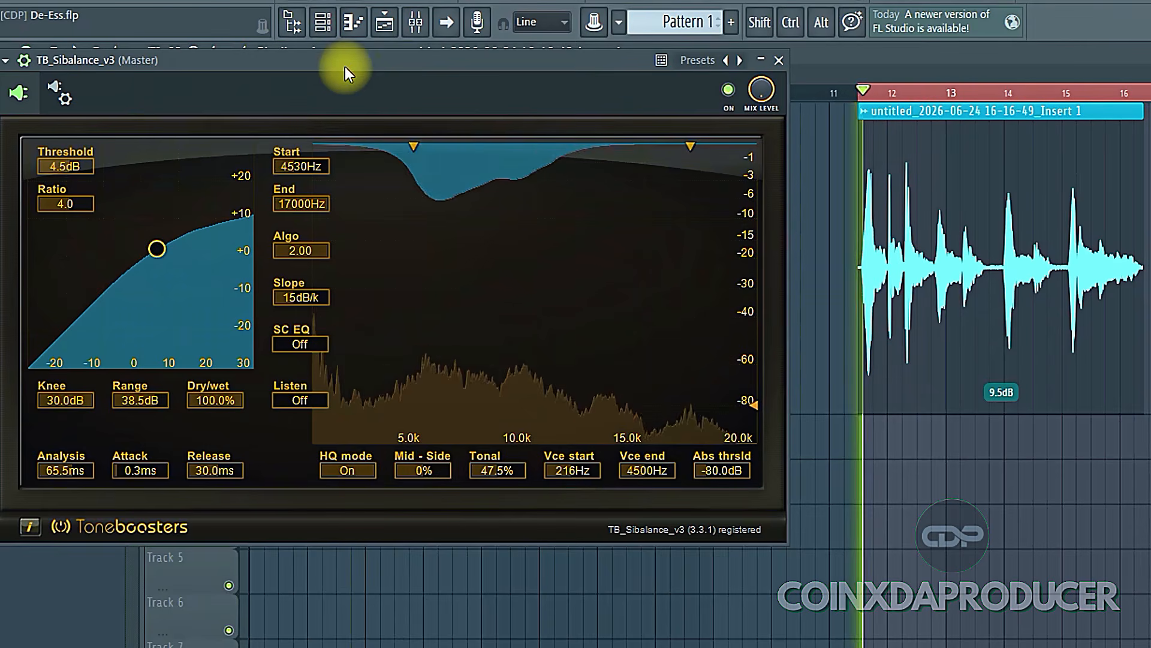
key("space")
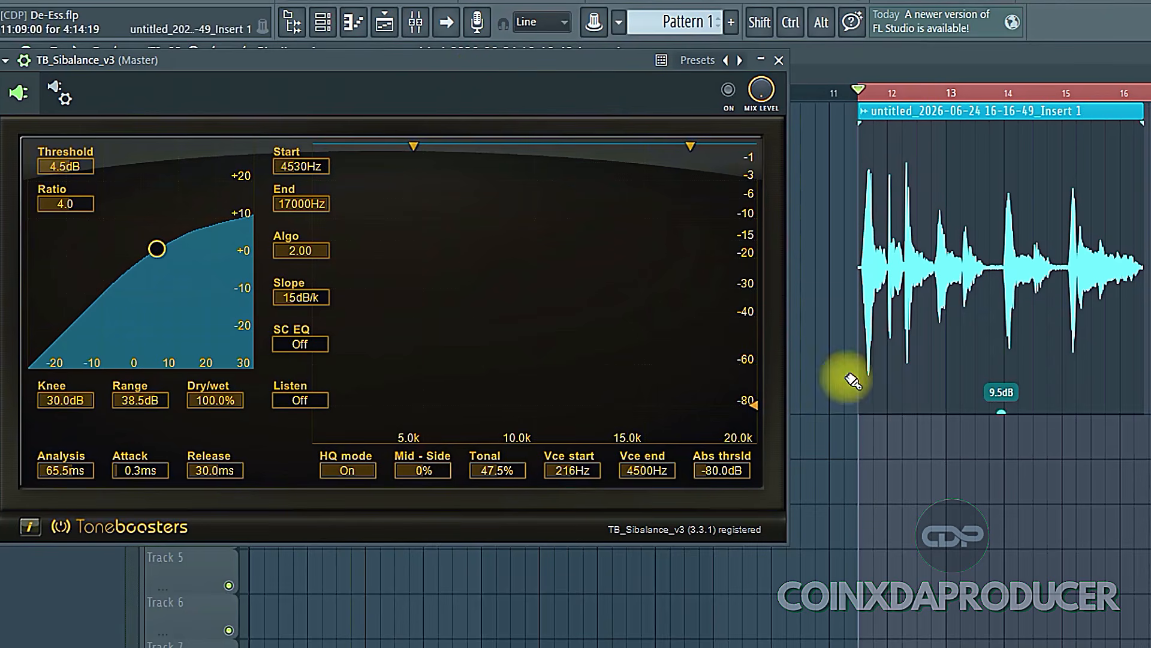
Play the vocal with the de-esser bypassed and try the absolute threshold at -3.9 dB and -100.0 dB.
key("space")
left_click_drag(755, 405, 759, 445)
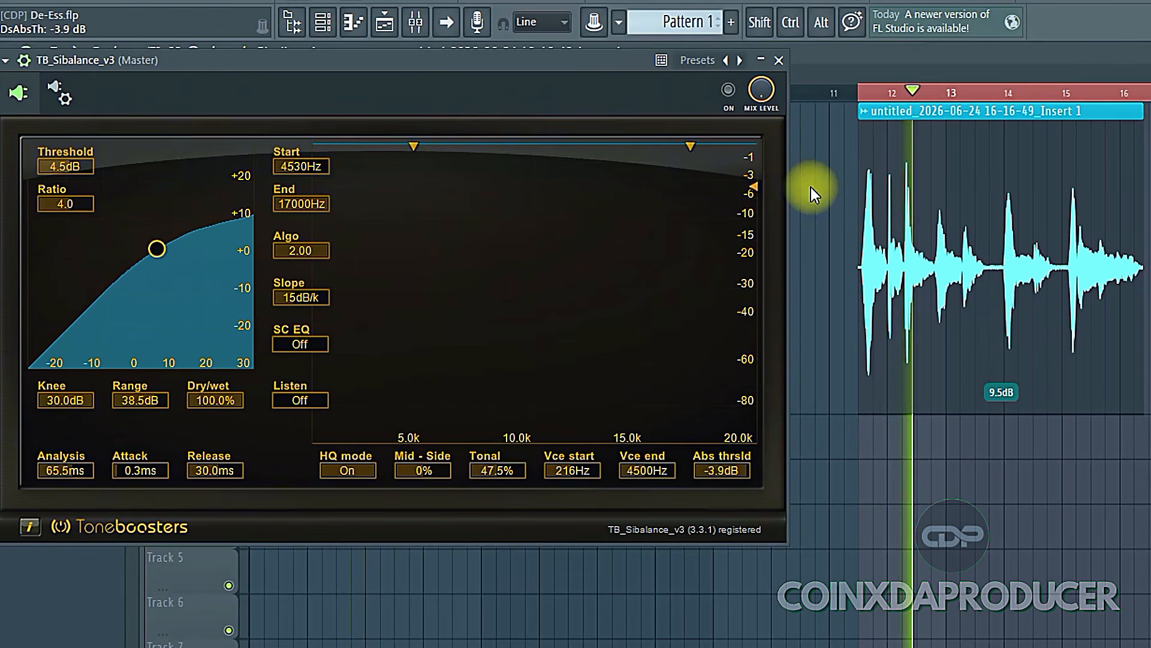
left_click(729, 474)
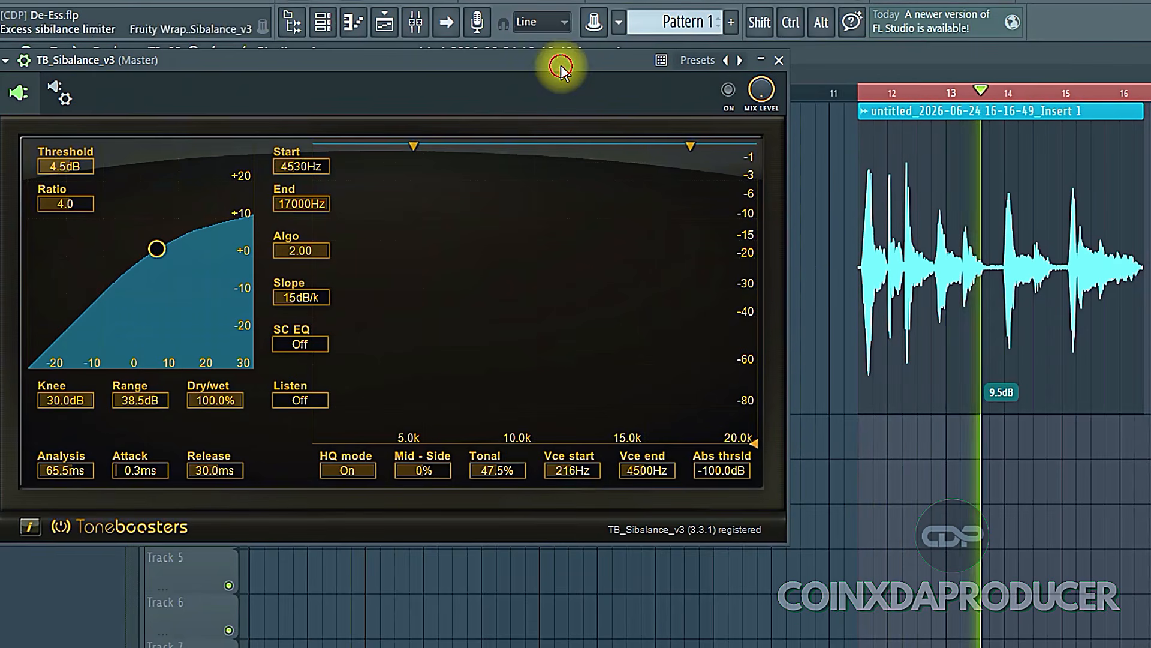
Re-enable the de-esser and play the vocal to hear the processed sound.
key("space")
key("space")
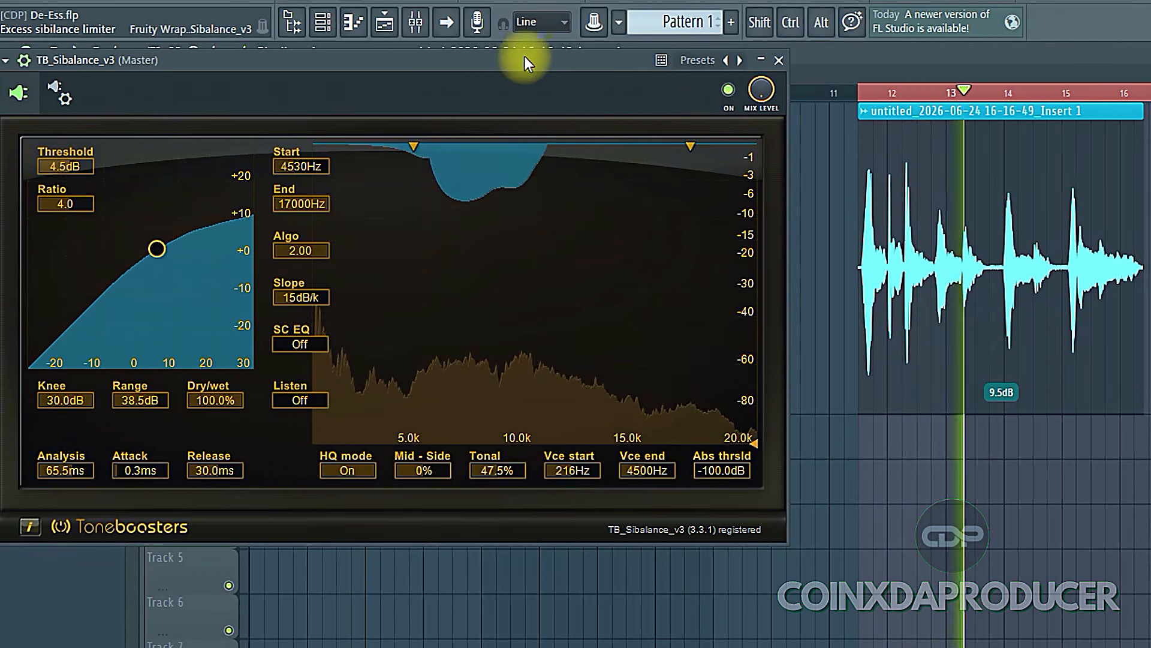
key("space")
Switch on the side-chain EQ and raise the absolute threshold to 0.0 dB.
left_click_drag(752, 443, 750, 313)
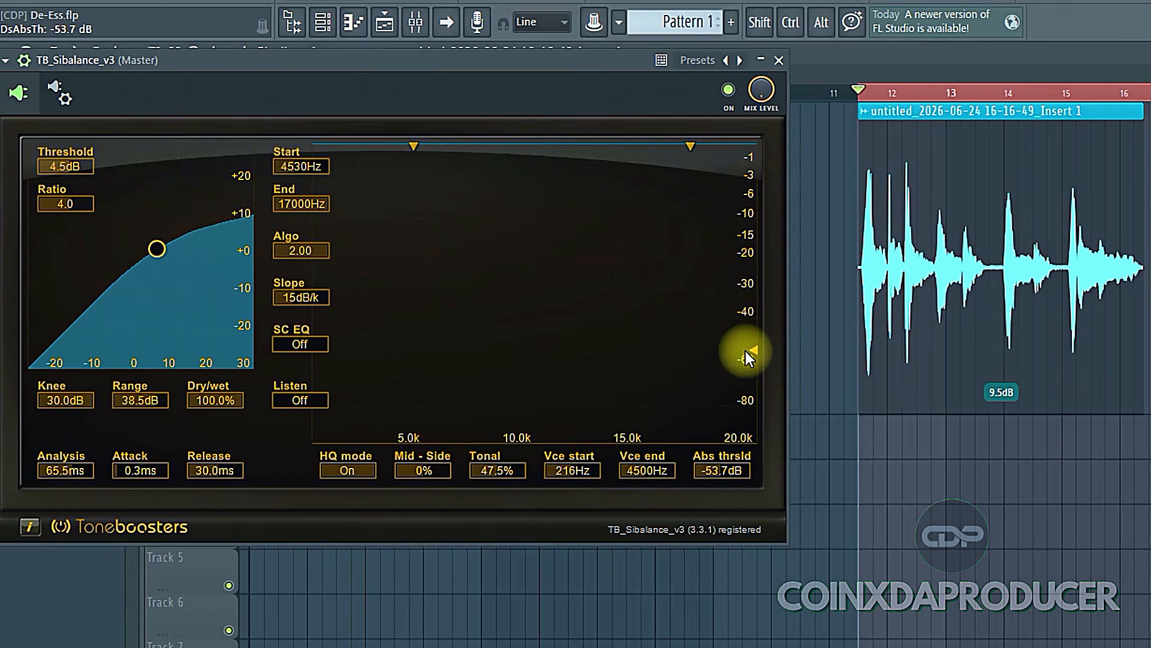
mouse_move(746, 351)
left_mouse_down()
mouse_move(748, 399)
mouse_move(755, 231)
mouse_move(750, 401)
mouse_move(743, 200)
left_mouse_up()
left_click(290, 340)
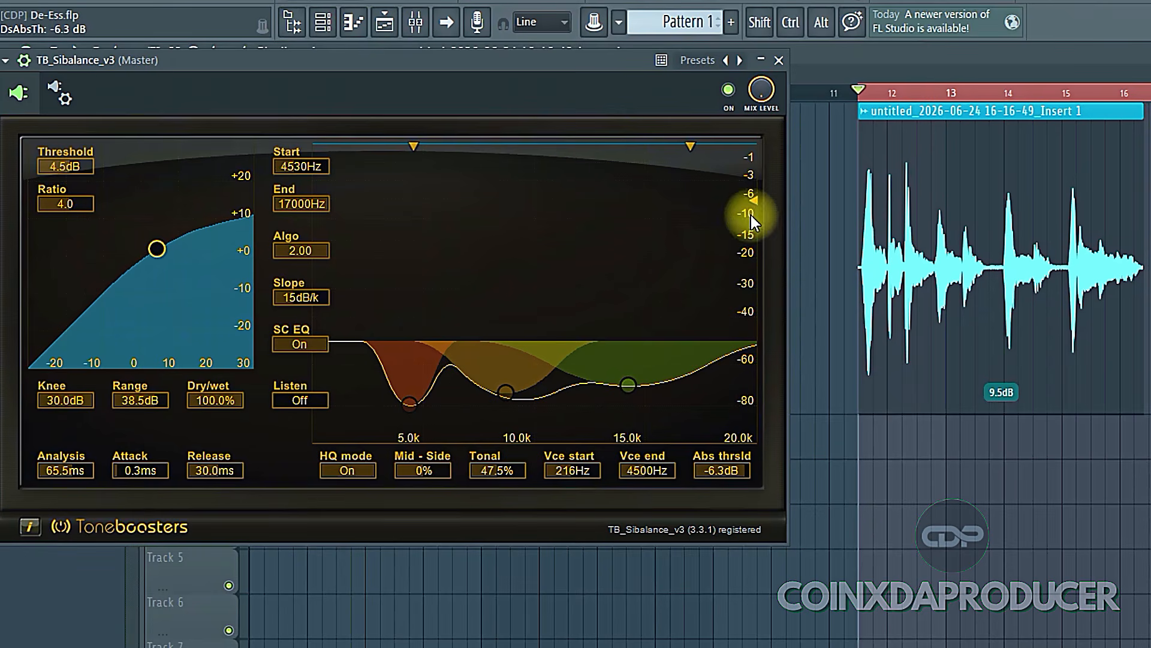
mouse_move(754, 205)
left_mouse_down()
mouse_move(747, 398)
mouse_move(759, 414)
mouse_move(765, 143)
left_mouse_up()
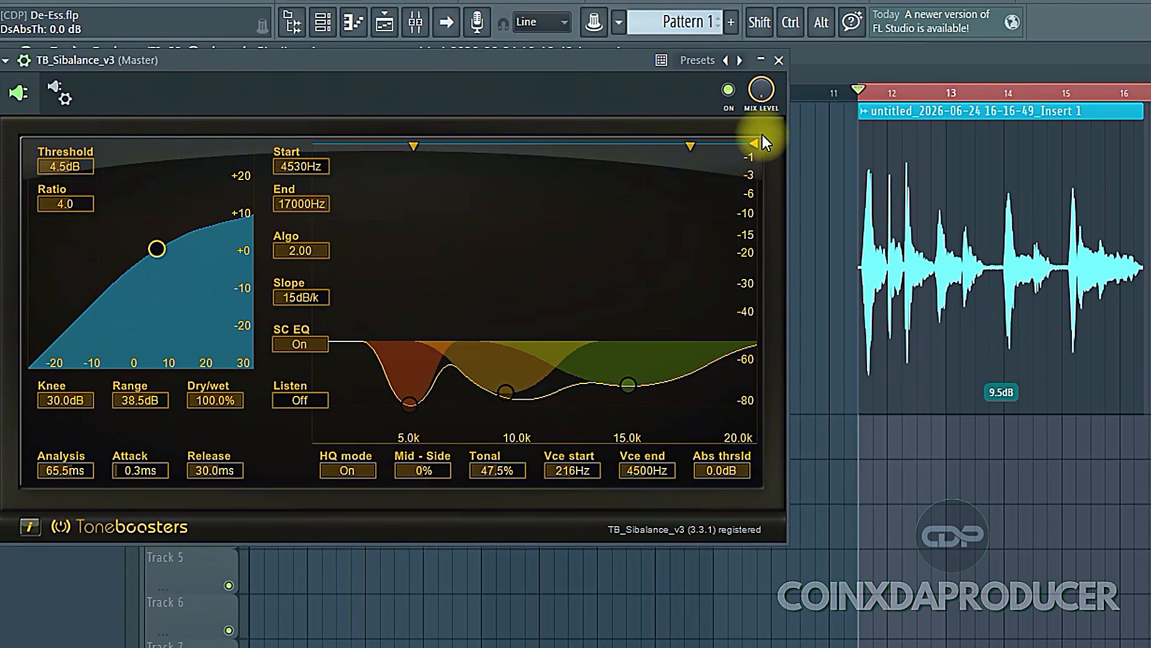